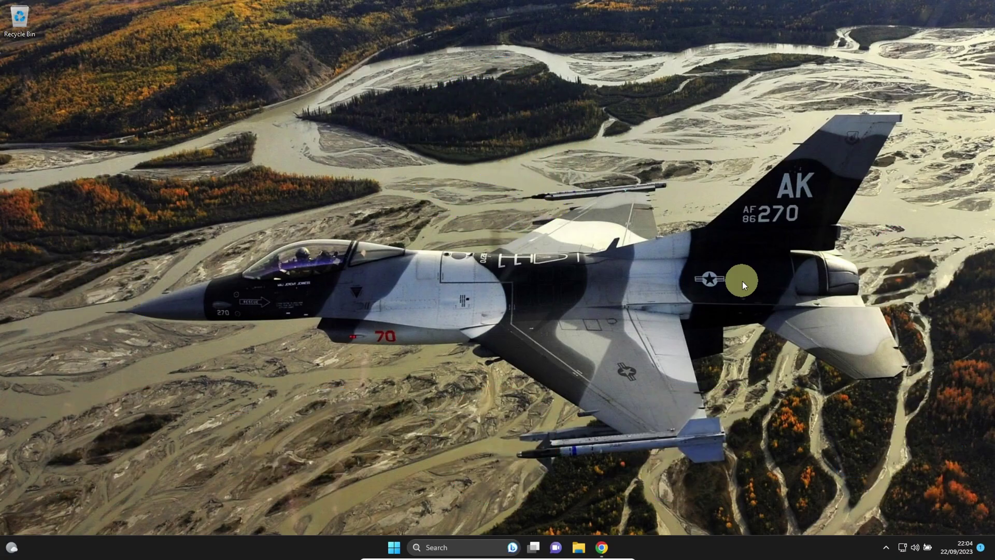
Run a Google search for 'microsoft developer program' in a new Chrome tab.
{"action": "left_click", "coordinate": [602, 549]}
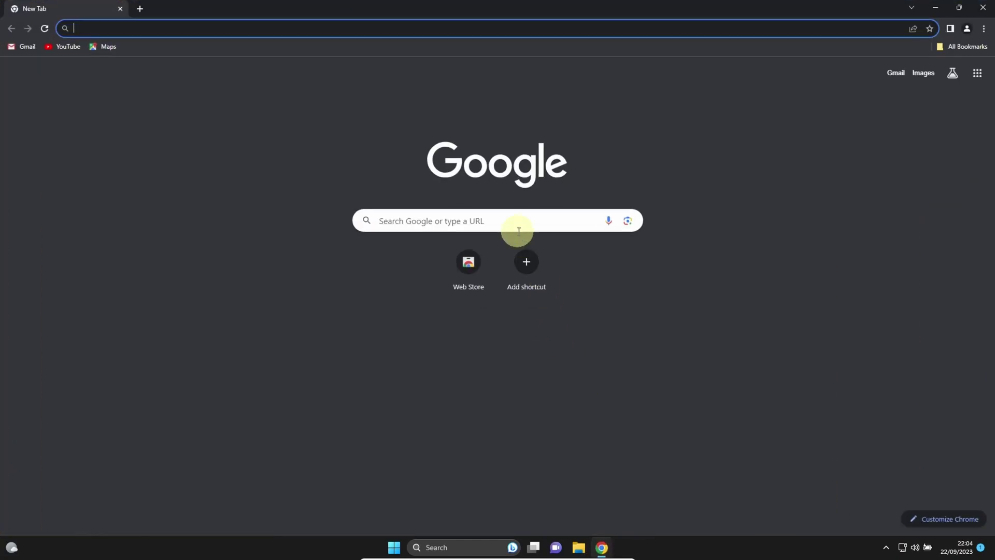
{"action": "type", "text": "mi"}
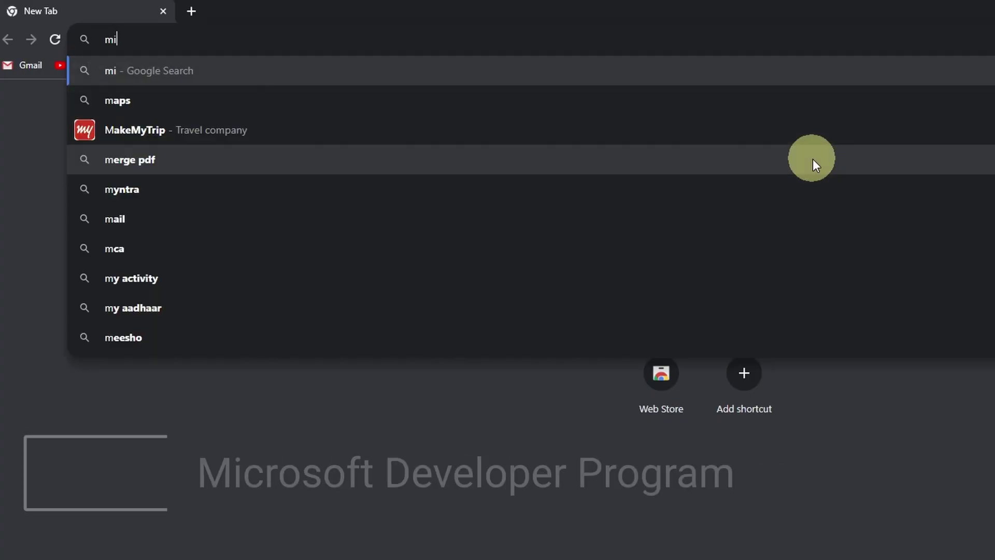
{"action": "type", "text": "crosoft"}
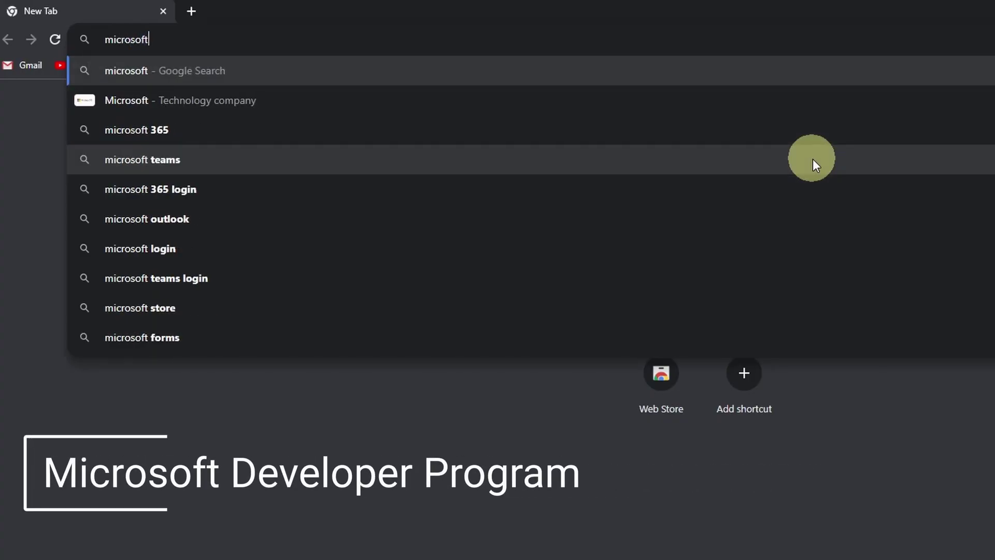
{"action": "type", "text": " develope"}
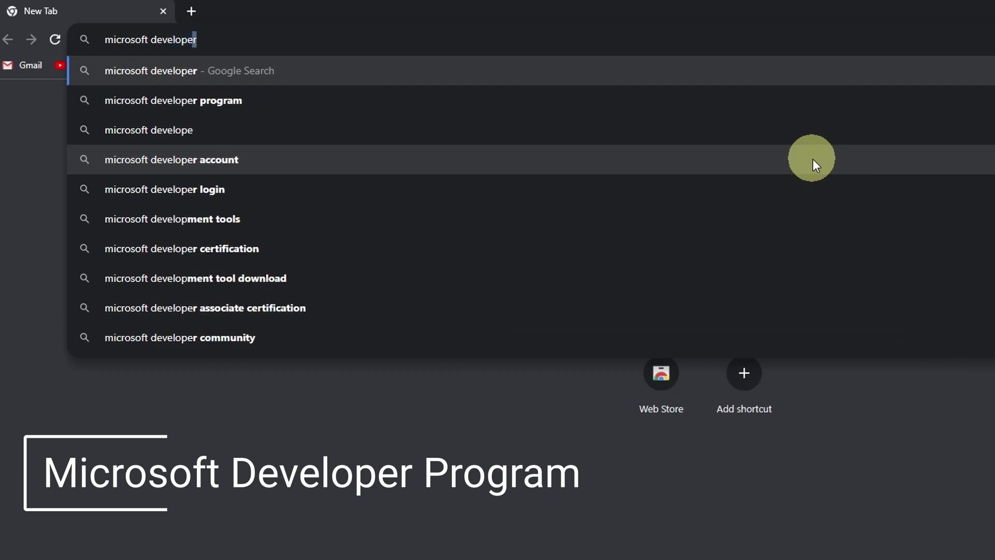
{"action": "type", "text": "r program"}
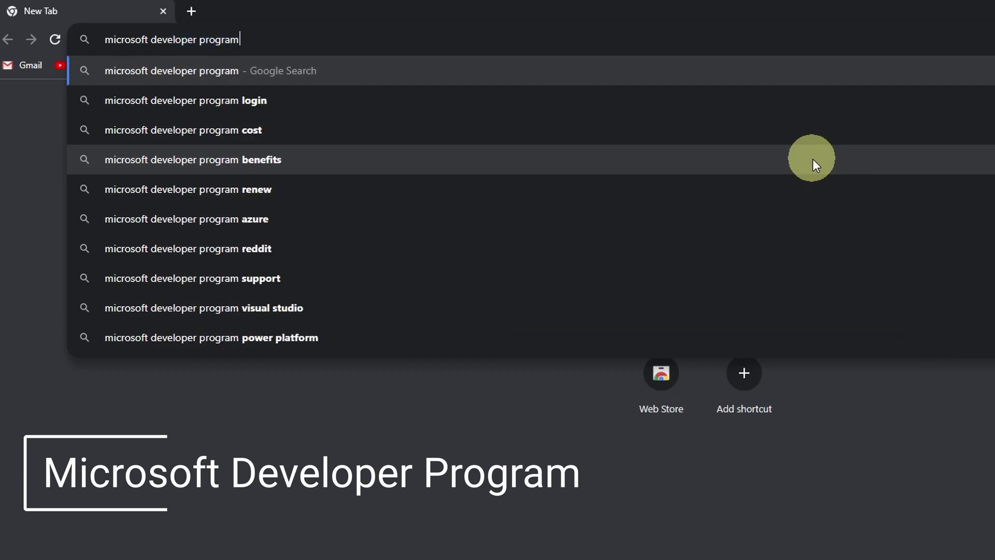
{"action": "key", "text": "Return"}
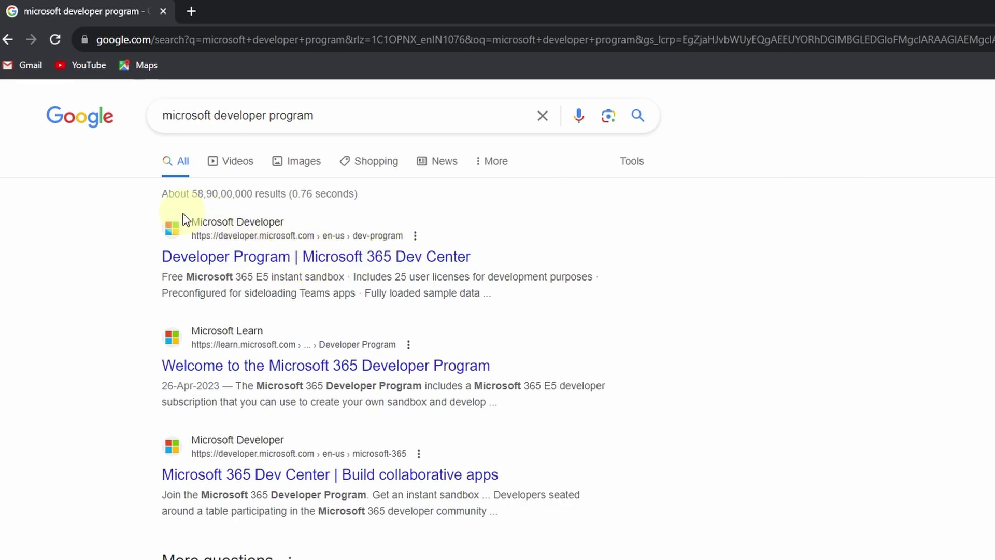
Go to the Microsoft 365 Dev Center Developer Program result and choose Join now.
{"action": "left_click", "coordinate": [281, 264]}
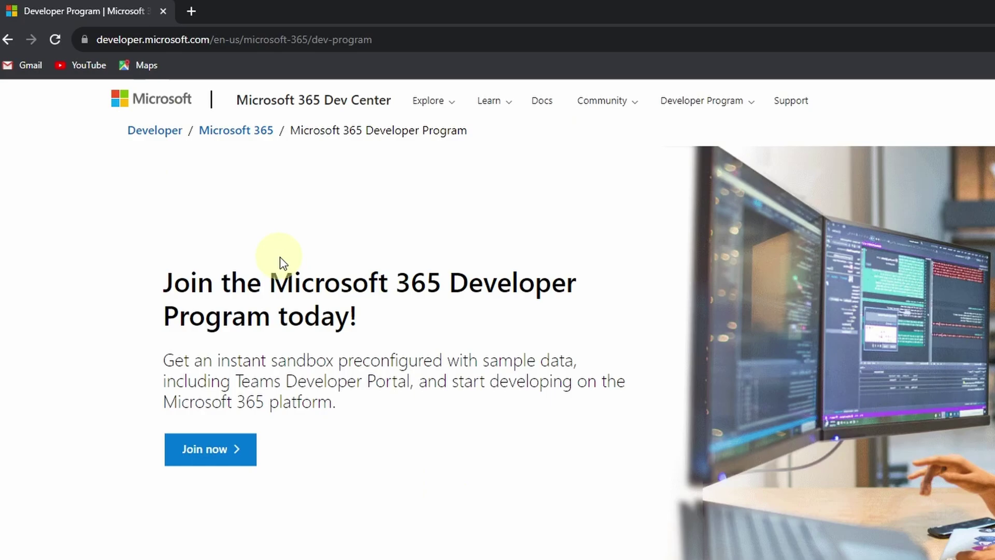
{"action": "left_click", "coordinate": [210, 450]}
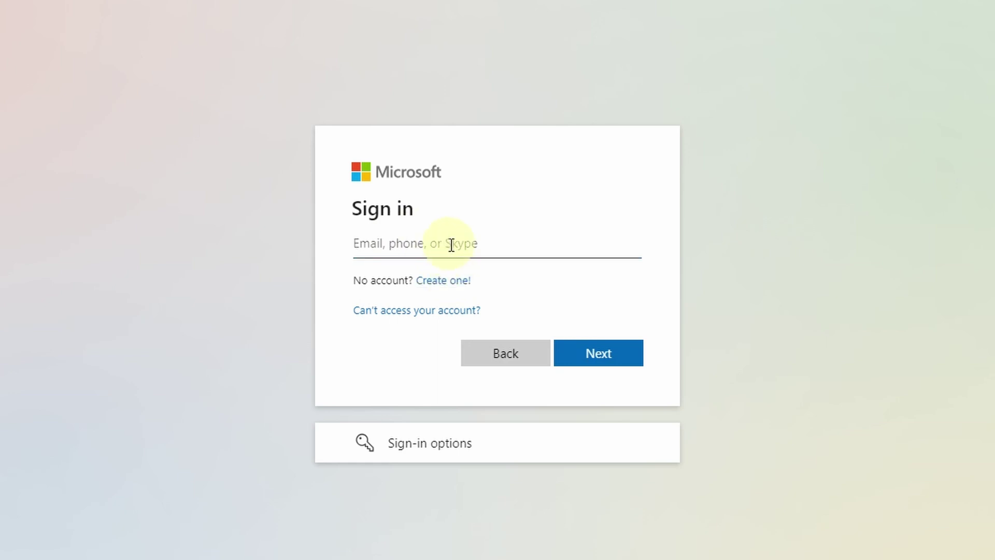
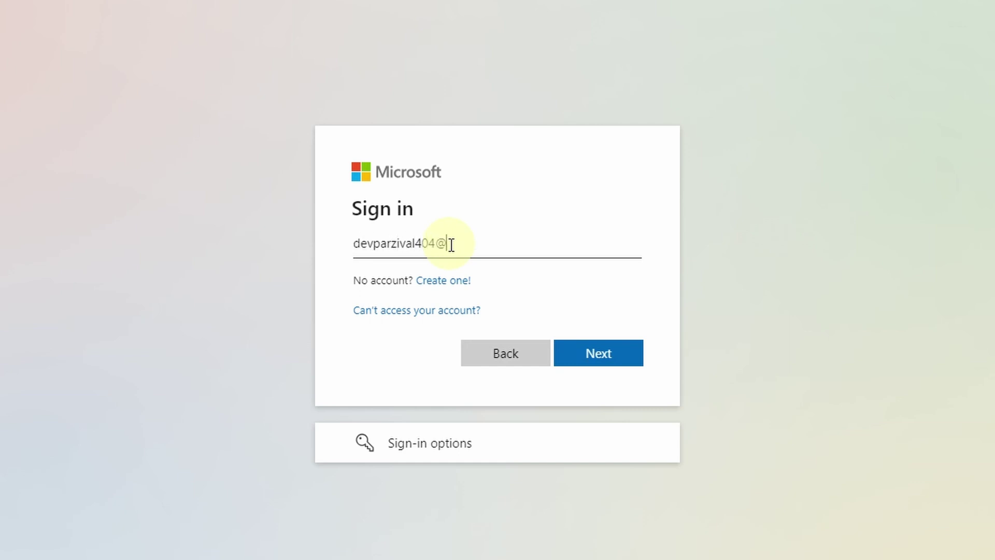
Submit the Microsoft account email and password and confirm staying signed in.
{"action": "key", "text": "Return"}
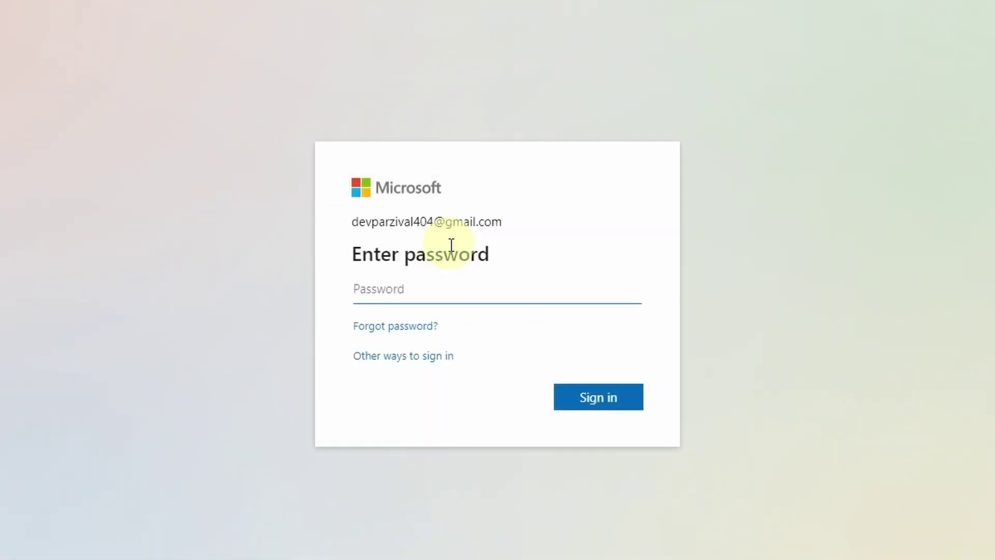
{"action": "type", "text": "•••••"}
{"action": "type", "text": "••••••"}
{"action": "type", "text": "•••"}
{"action": "key", "text": "Return"}
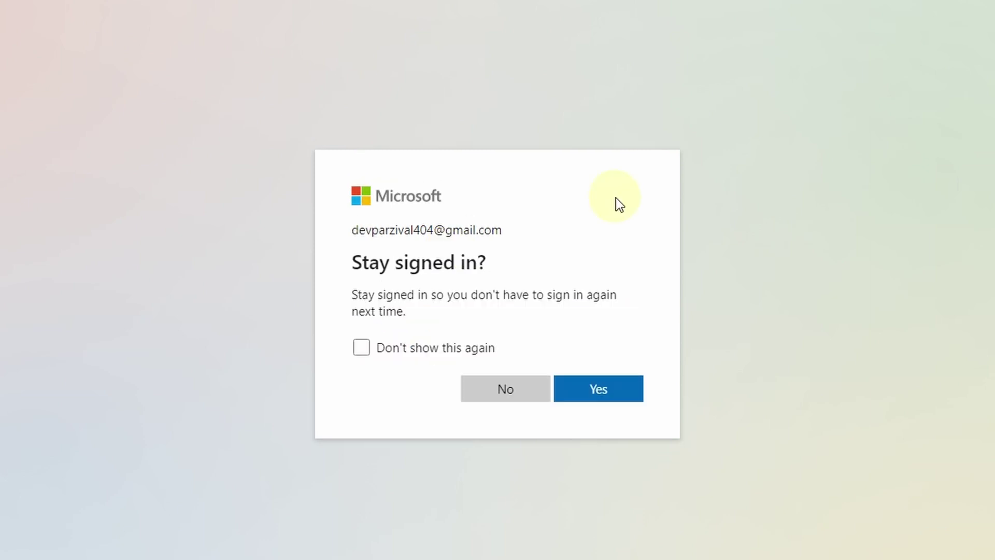
{"action": "left_click", "coordinate": [610, 388]}
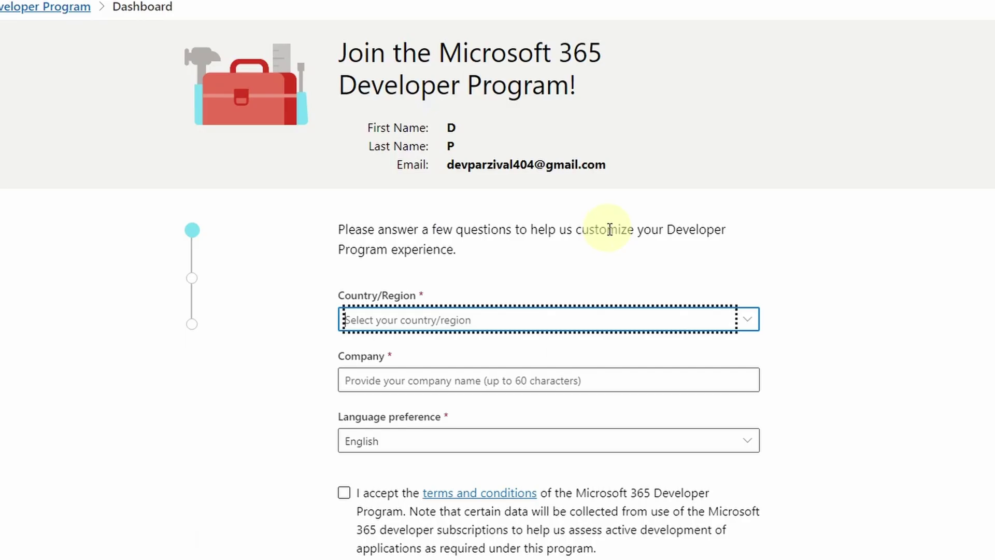
Set country to India, enter the company name, accept terms and tips, and continue.
{"action": "left_click", "coordinate": [567, 313]}
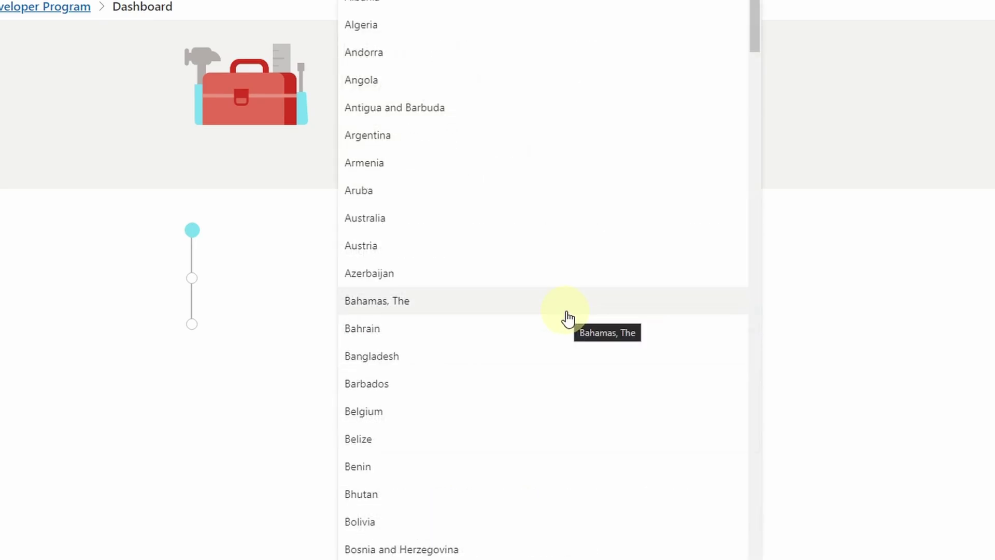
{"action": "scroll", "coordinate": [567, 317], "scroll_direction": "down", "scroll_amount": 15}
{"action": "scroll", "coordinate": [568, 317], "scroll_direction": "down", "scroll_amount": 5}
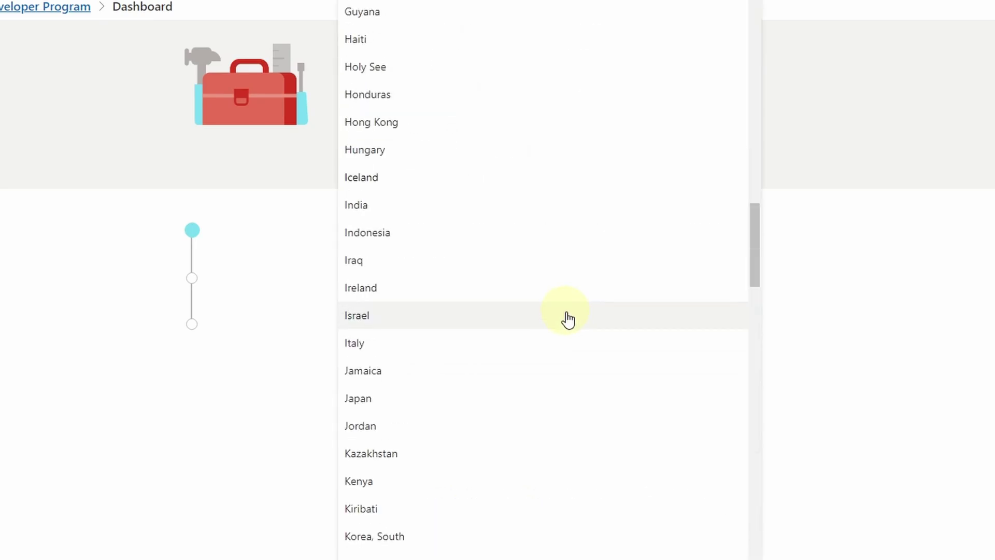
{"action": "left_click", "coordinate": [383, 215]}
{"action": "left_click", "coordinate": [437, 381]}
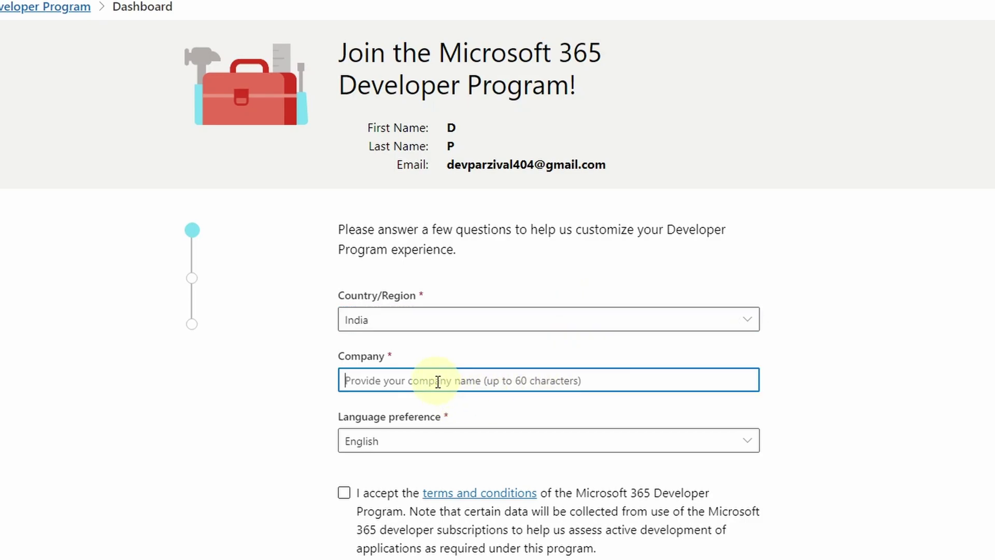
{"action": "type", "text": "JSOUE U"}
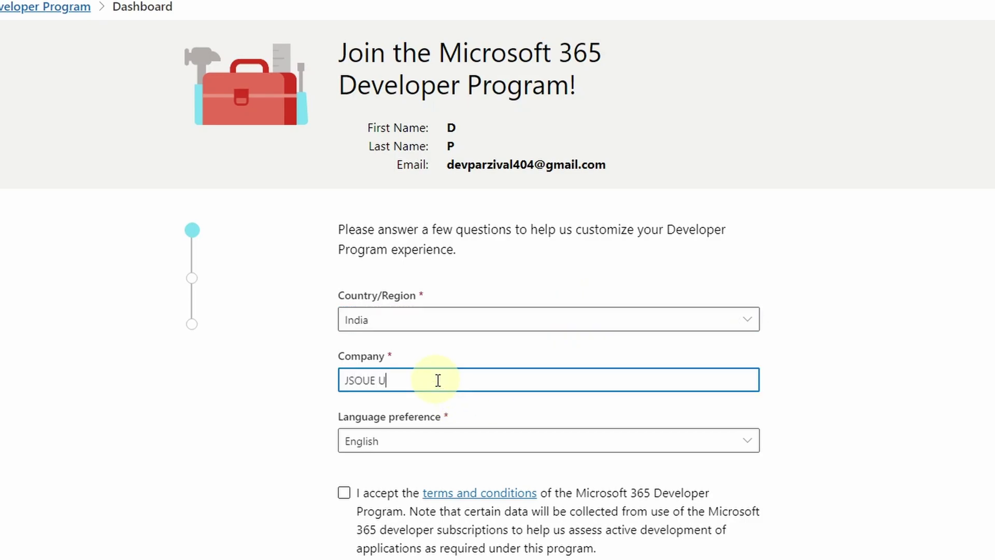
{"action": "type", "text": "EUEOEU"}
{"action": "scroll", "coordinate": [435, 406], "scroll_direction": "down", "scroll_amount": 1}
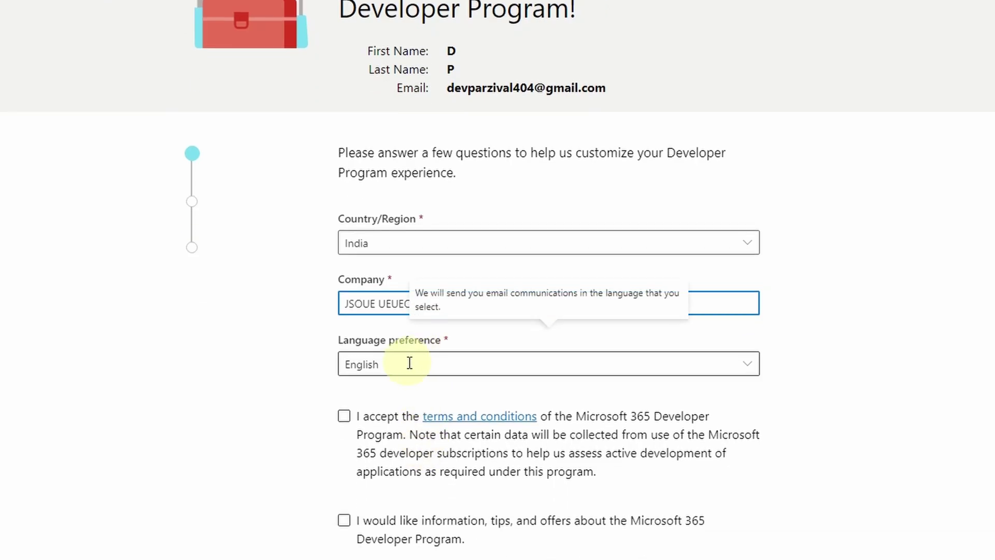
{"action": "scroll", "coordinate": [409, 364], "scroll_direction": "down", "scroll_amount": 1}
{"action": "scroll", "coordinate": [382, 345], "scroll_direction": "down", "scroll_amount": 2}
{"action": "scroll", "coordinate": [340, 276], "scroll_direction": "down", "scroll_amount": 1}
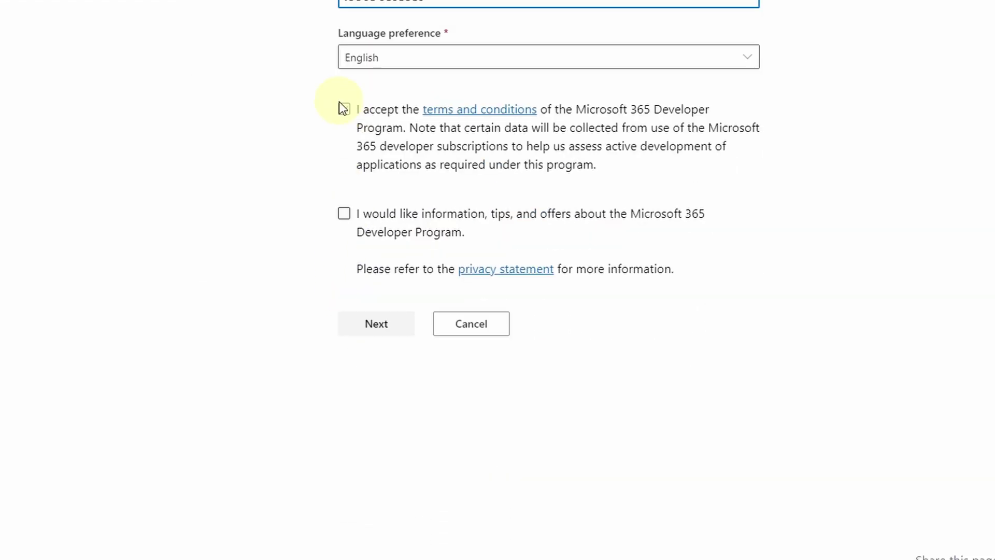
{"action": "left_click", "coordinate": [343, 108]}
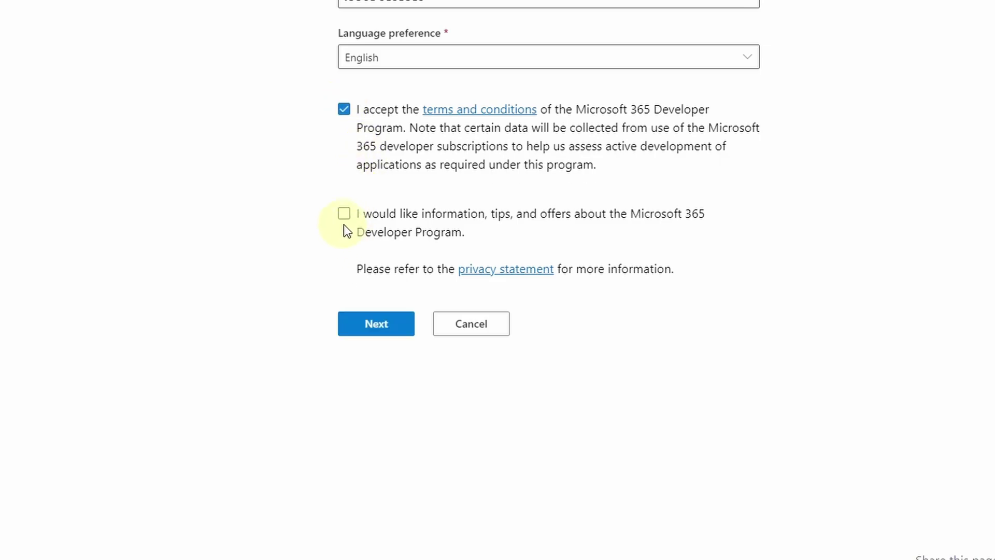
{"action": "left_click", "coordinate": [346, 216]}
{"action": "left_click", "coordinate": [389, 331]}
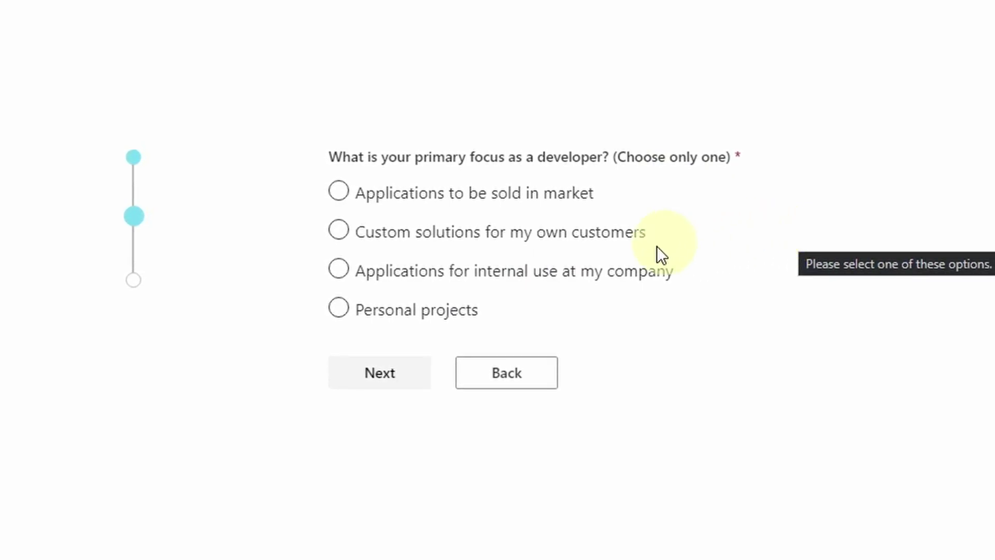
Choose Personal projects as focus and Power Platform as interest, then save the answers.
{"action": "left_click", "coordinate": [373, 327]}
{"action": "left_click", "coordinate": [379, 387]}
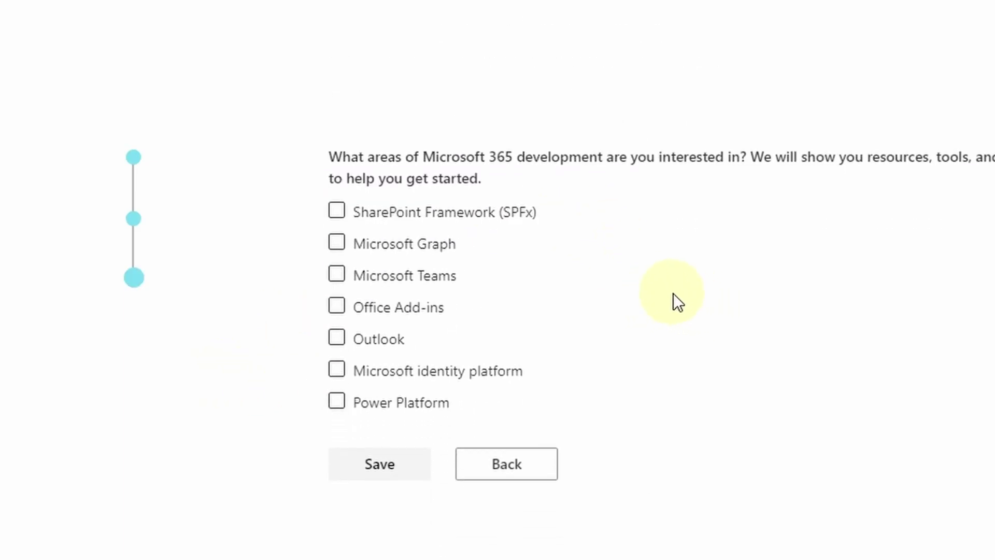
{"action": "left_click", "coordinate": [339, 406]}
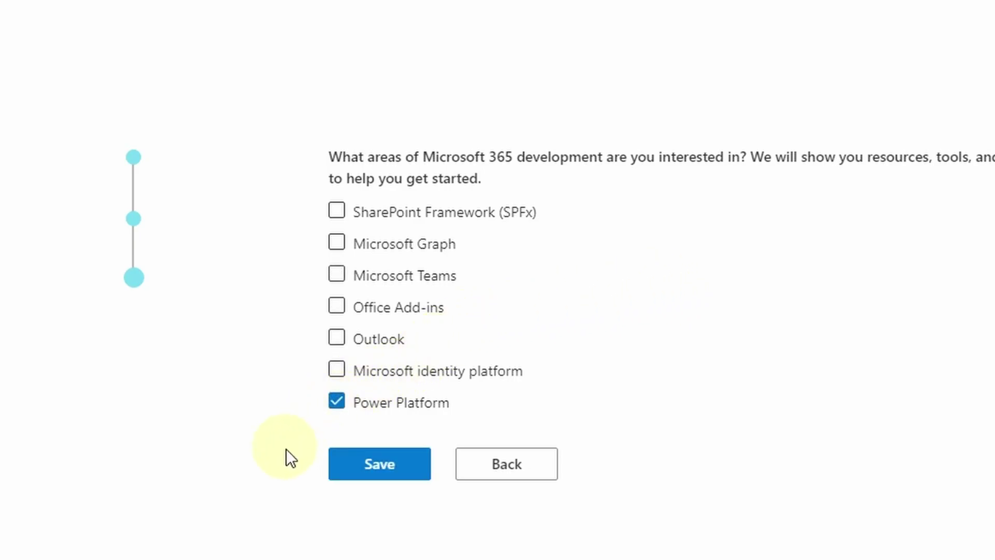
{"action": "left_click", "coordinate": [410, 469]}
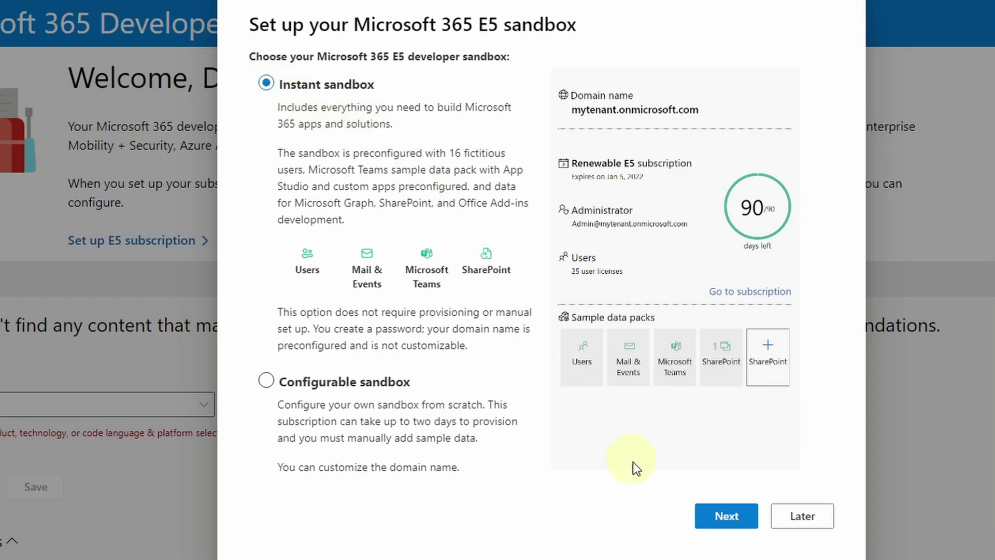
Proceed with the Instant sandbox and choose the Asia Pacific + South Asia (Singapore) region.
{"action": "left_click", "coordinate": [723, 519]}
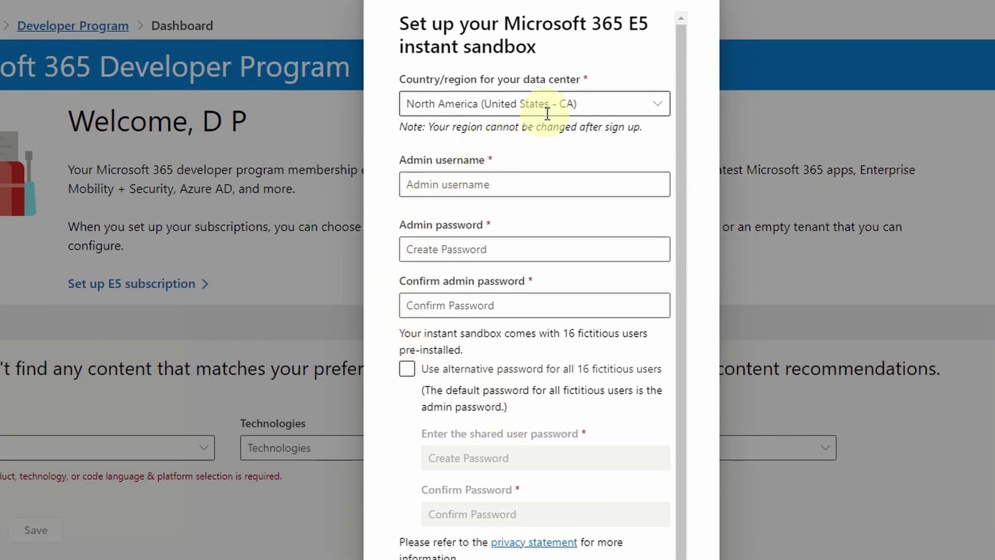
{"action": "left_click", "coordinate": [547, 106]}
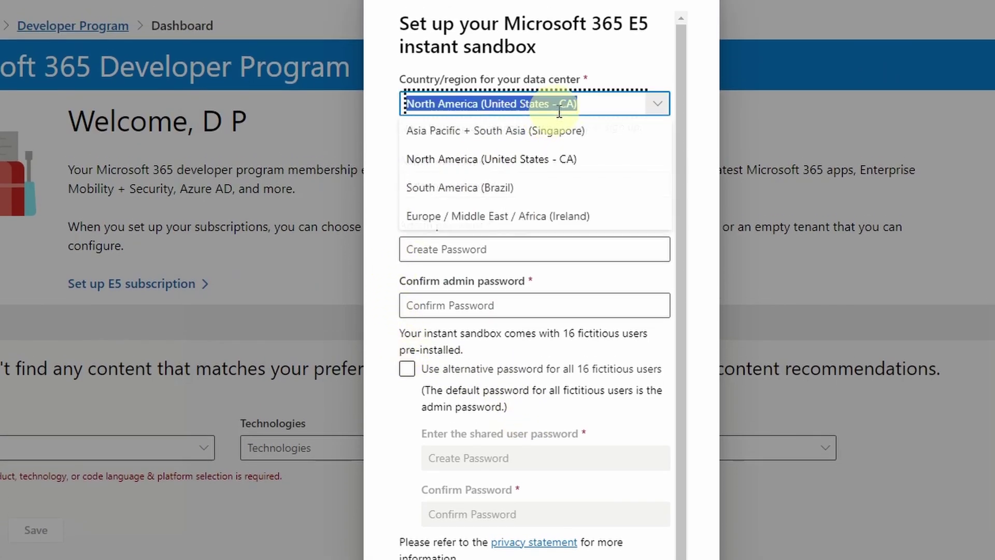
{"action": "left_click", "coordinate": [525, 132]}
Enter the sandbox admin username, password and confirmation, then submit the setup.
{"action": "left_click", "coordinate": [492, 185]}
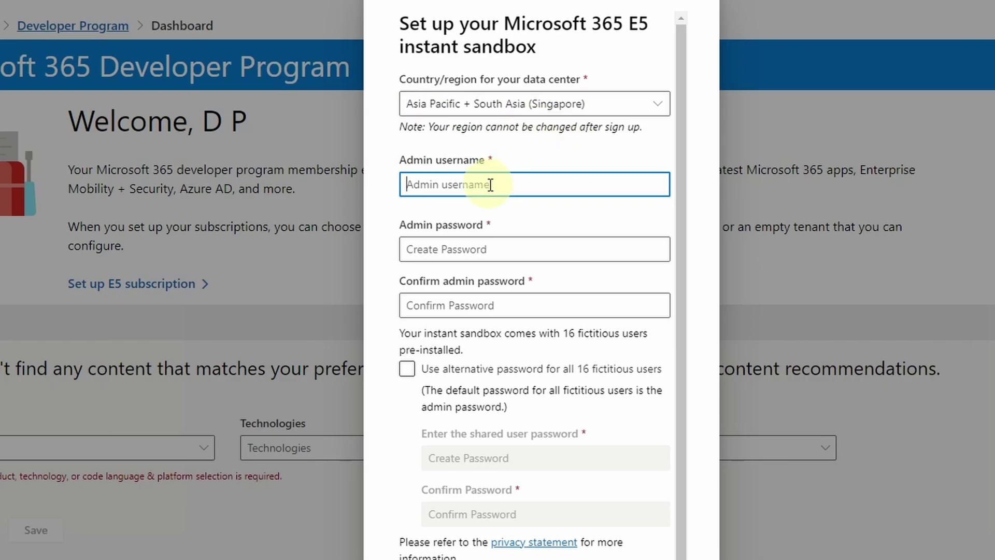
{"action": "type", "text": "B"}
{"action": "type", "text": "yteAdmin"}
{"action": "key", "text": "Tab"}
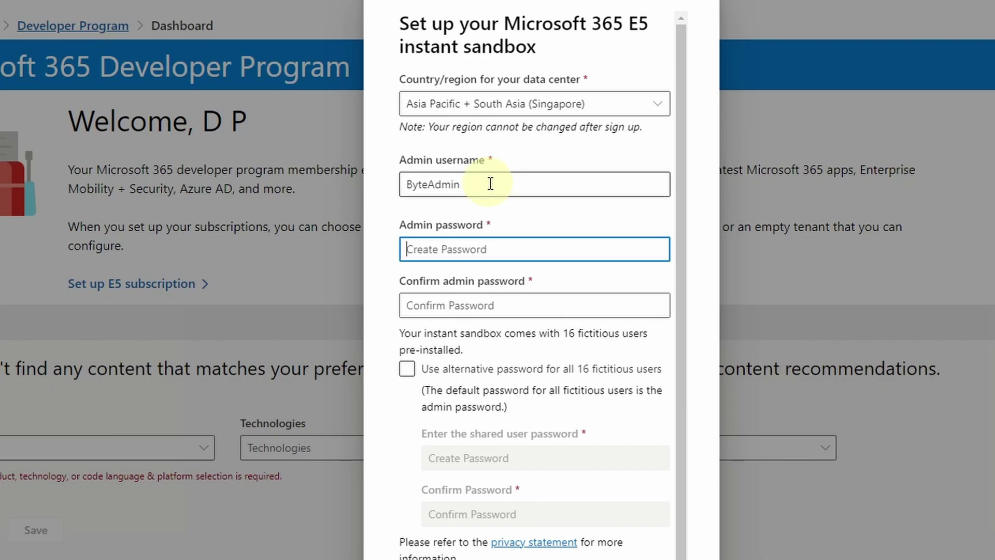
{"action": "type", "text": "**************"}
{"action": "key", "text": "Tab"}
{"action": "type", "text": "**************"}
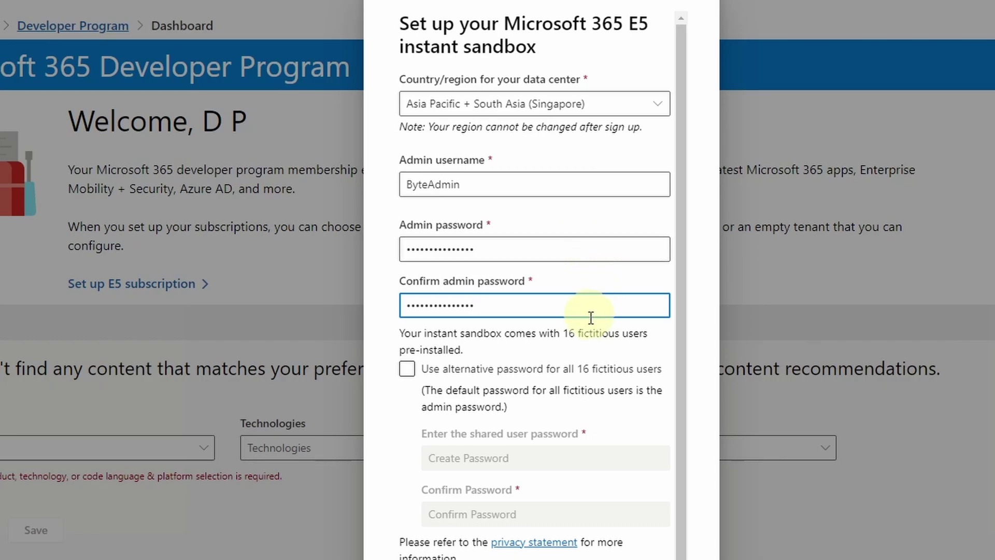
{"action": "left_click", "coordinate": [589, 375]}
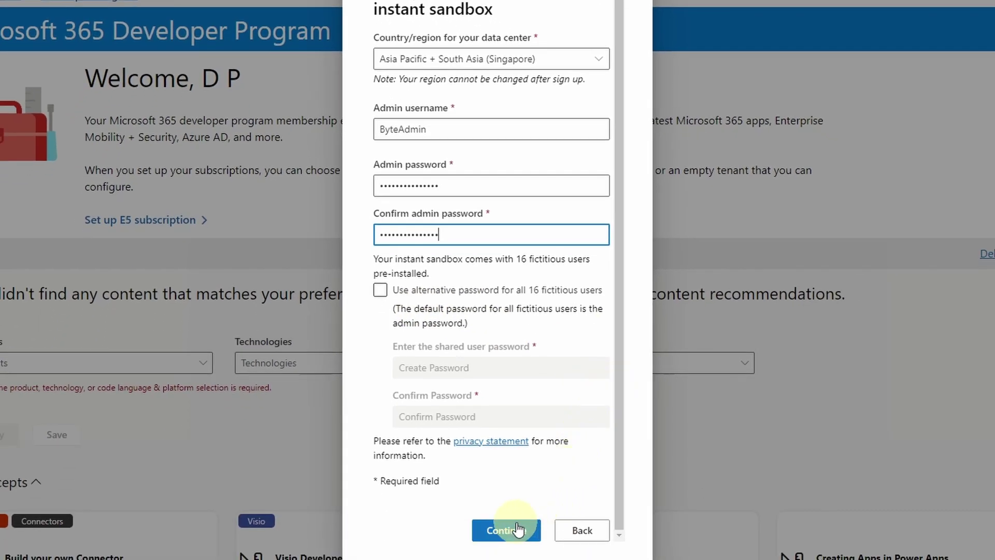
{"action": "left_click", "coordinate": [518, 530]}
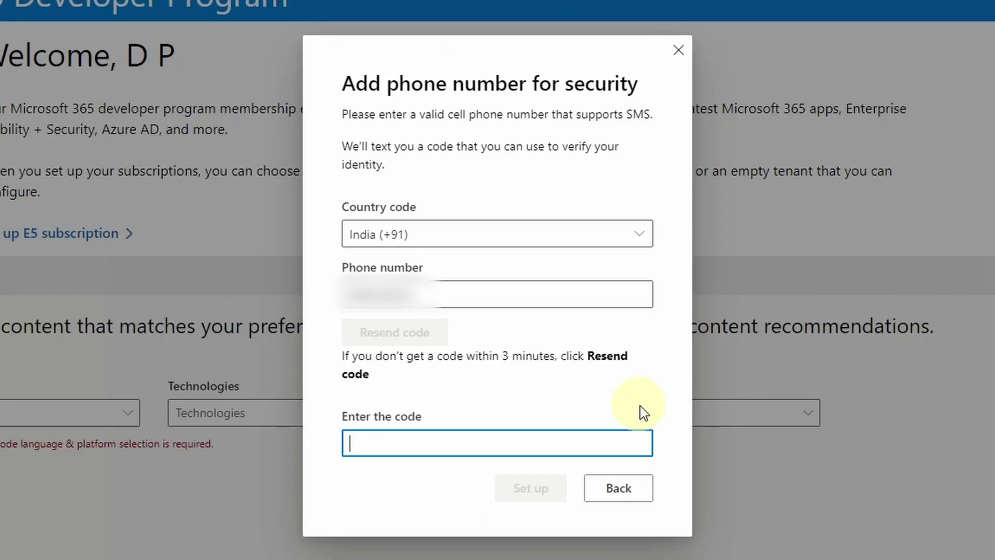
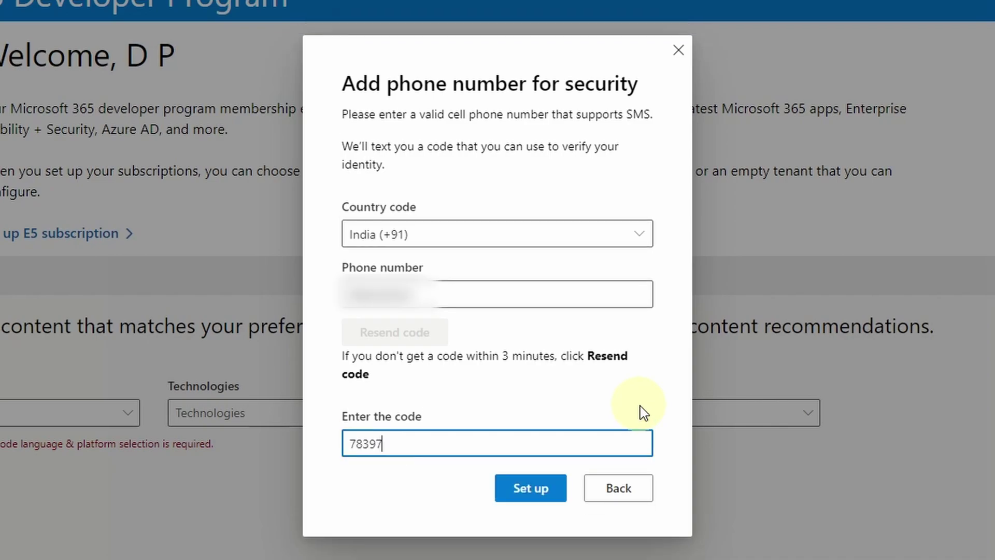
Confirm the texted 5-digit code to create the E5 developer subscription.
{"action": "left_click", "coordinate": [523, 479]}
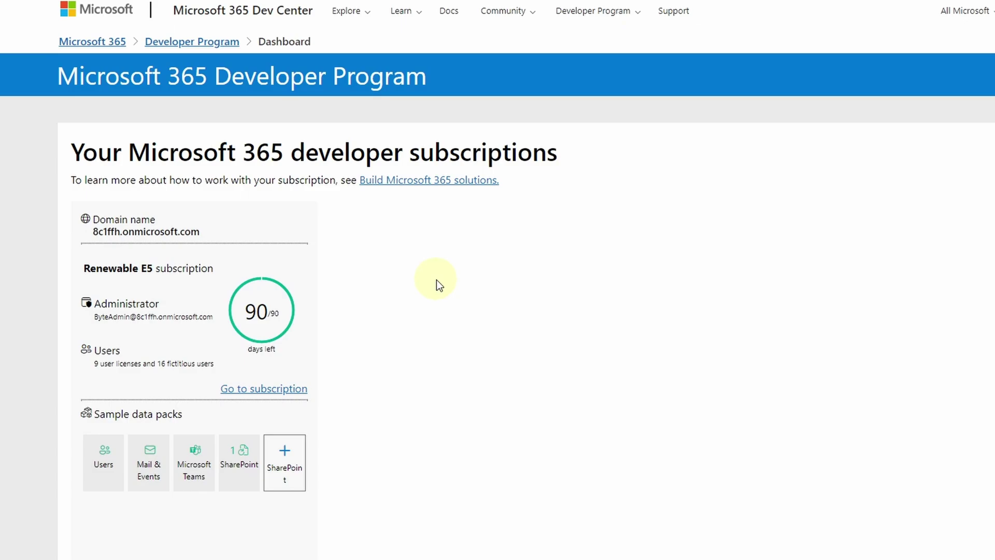
{"action": "scroll", "coordinate": [415, 280], "scroll_direction": "down", "scroll_amount": 3}
{"action": "scroll", "coordinate": [412, 280], "scroll_direction": "down", "scroll_amount": 3}
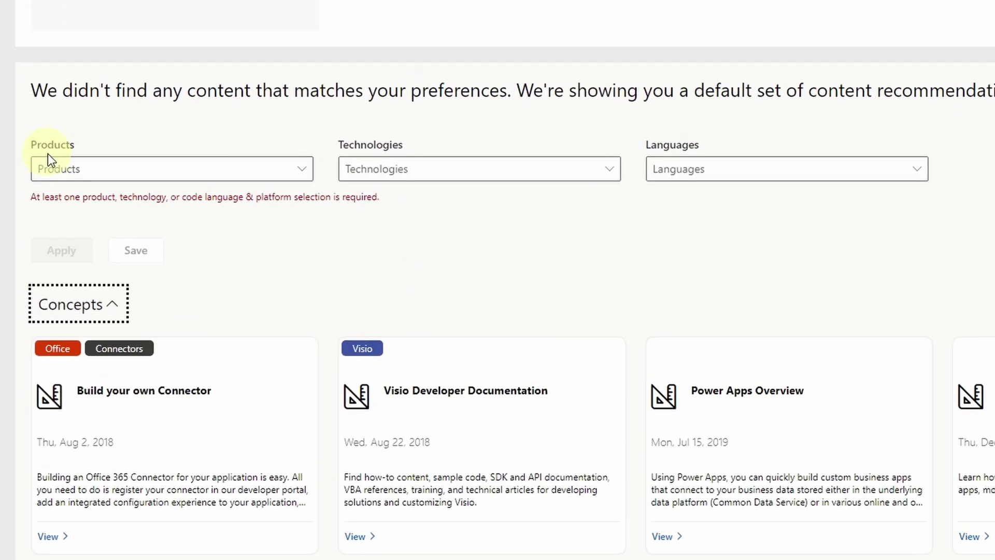
Select Excel, Teams, Project, SharePoint, Outlook, OneNote, Word and PowerPoint as preferred products.
{"action": "left_click", "coordinate": [201, 177]}
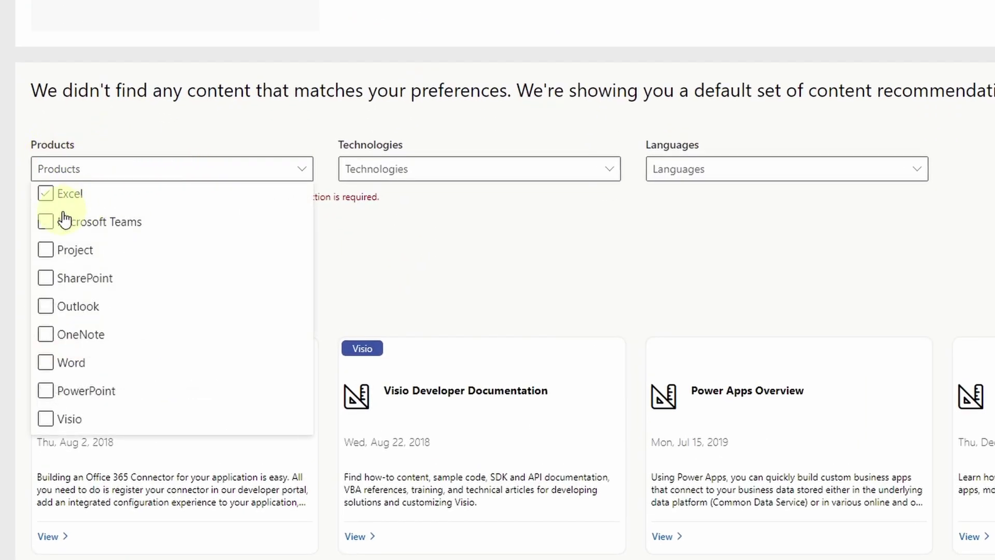
{"action": "left_click", "coordinate": [46, 193]}
{"action": "left_click", "coordinate": [48, 222]}
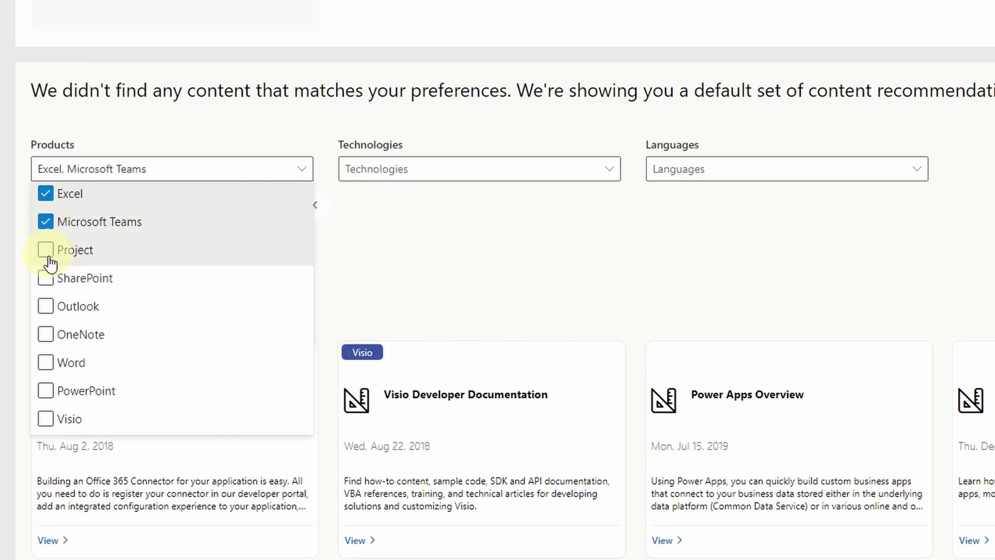
{"action": "left_click", "coordinate": [46, 249]}
{"action": "left_click", "coordinate": [45, 278]}
{"action": "left_click", "coordinate": [46, 305]}
{"action": "left_click", "coordinate": [47, 336]}
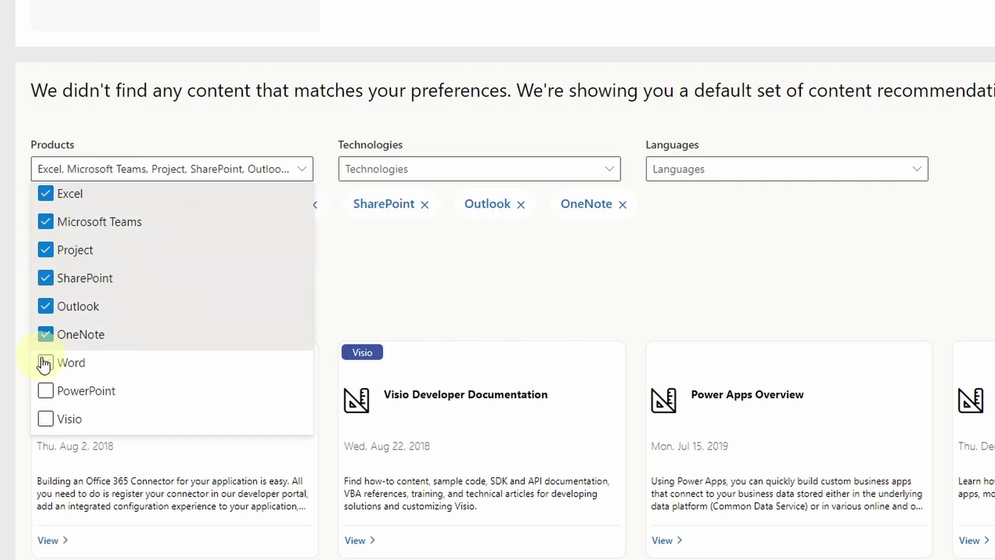
{"action": "left_click", "coordinate": [45, 363]}
{"action": "left_click", "coordinate": [45, 391]}
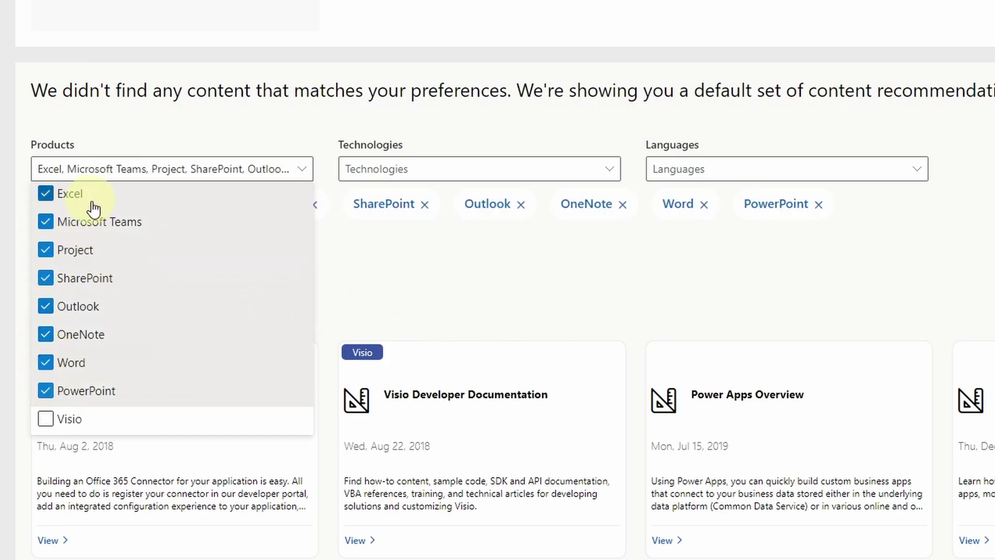
Choose Office Add-ins as technology, apply the preferences, and go to the Microsoft 365 Resources gallery.
{"action": "left_click", "coordinate": [473, 171]}
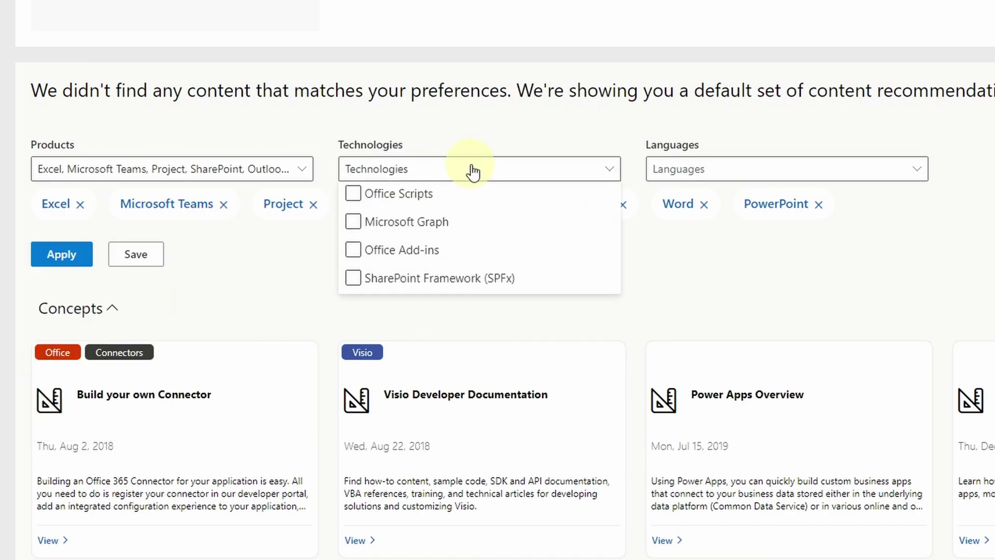
{"action": "left_click", "coordinate": [410, 251]}
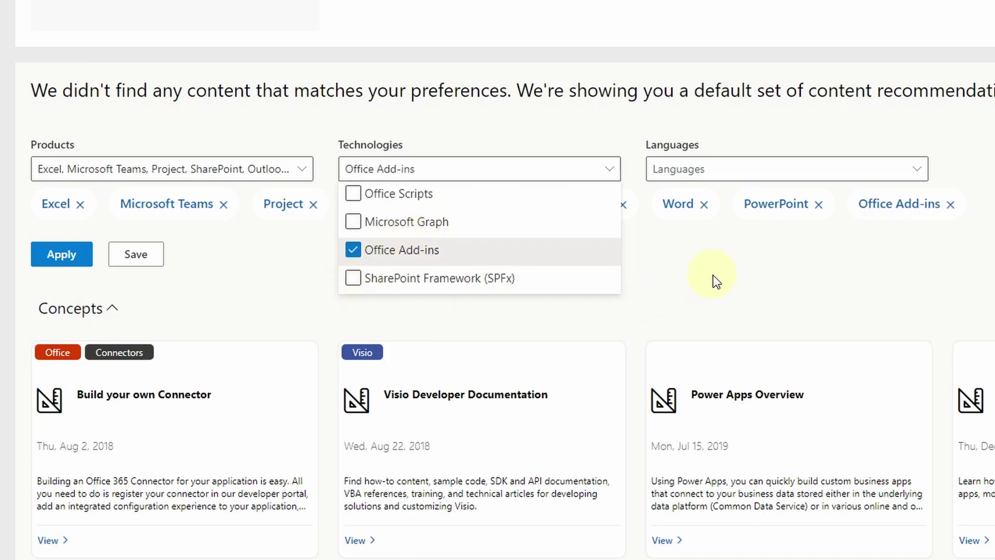
{"action": "left_click", "coordinate": [61, 254]}
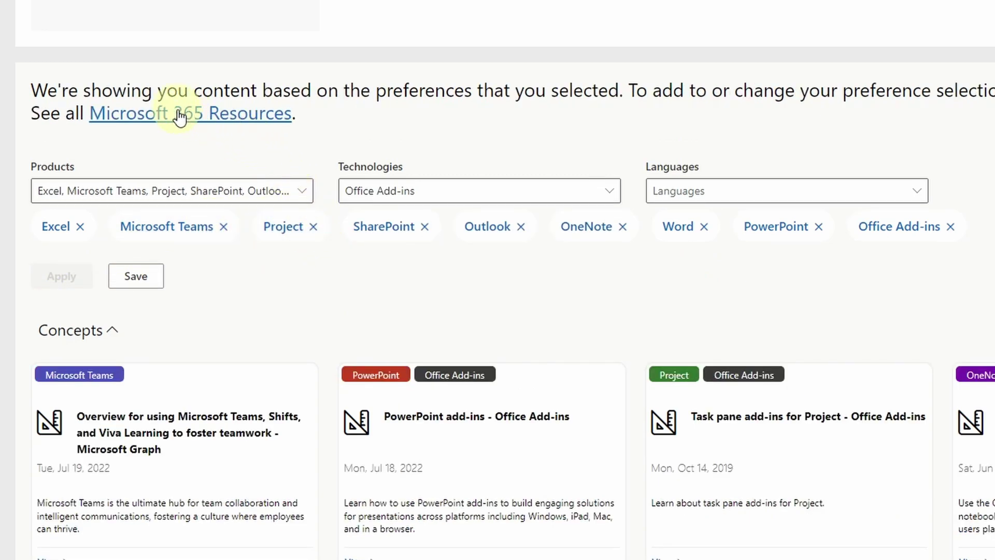
{"action": "left_click", "coordinate": [257, 111]}
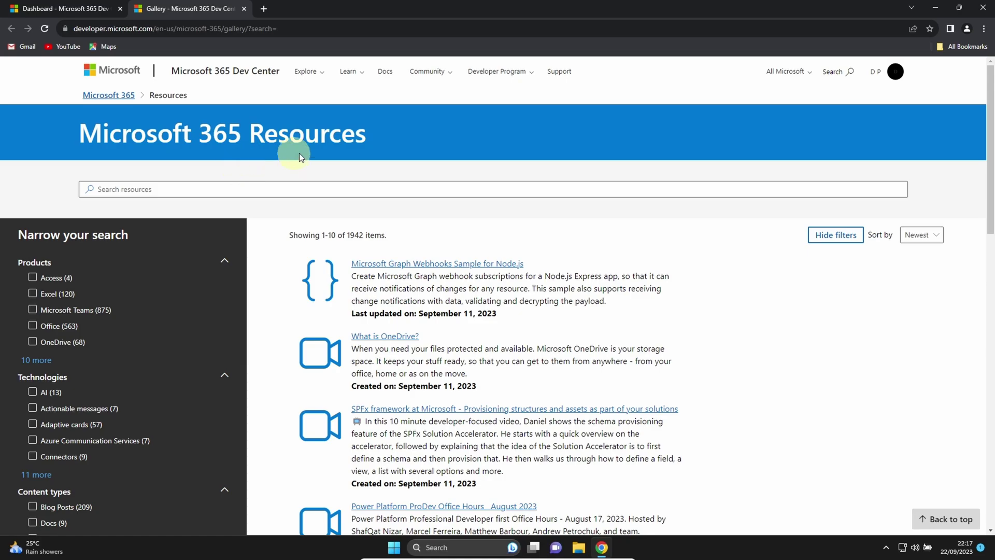
Return to My Dashboard from the Developer Program navigation menu.
{"action": "left_click", "coordinate": [504, 75]}
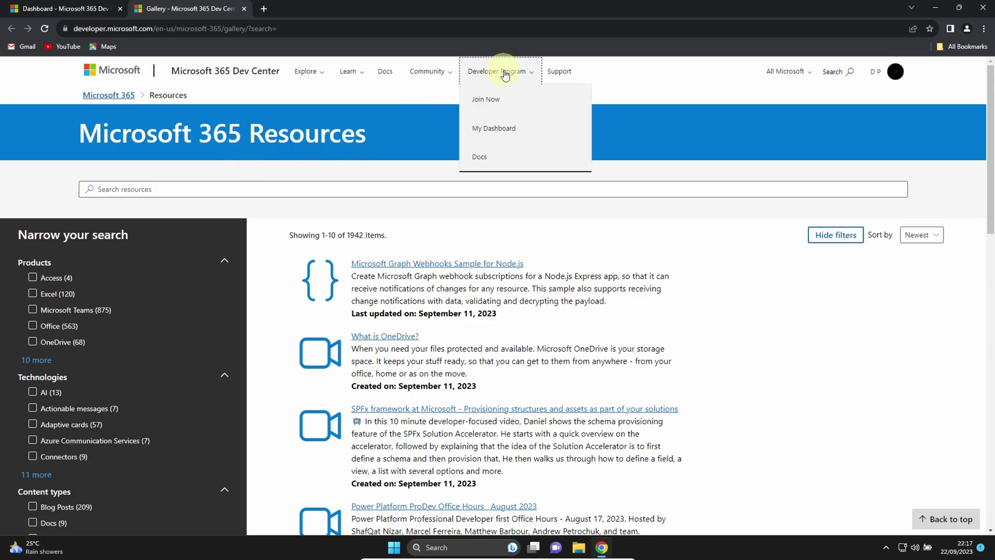
{"action": "left_click", "coordinate": [502, 127]}
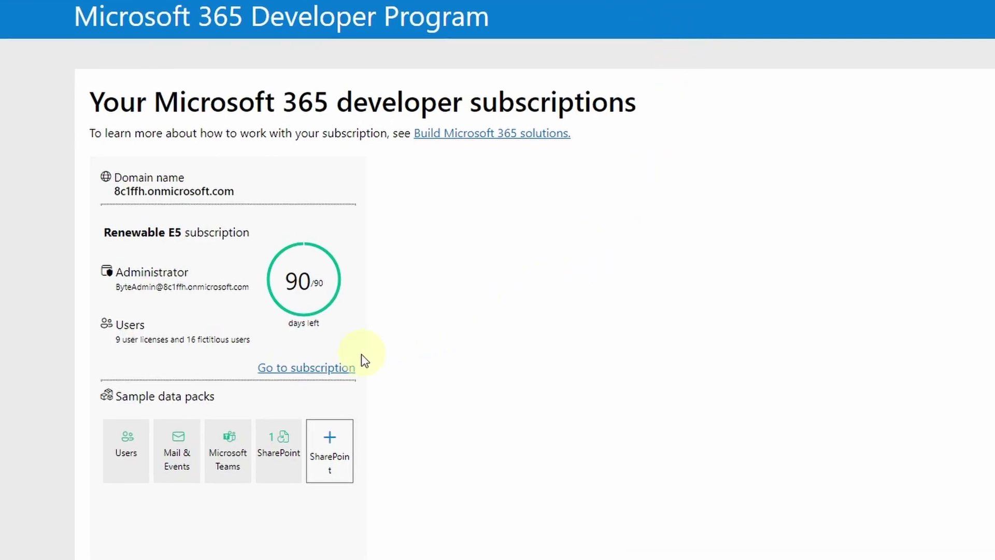
Go to the subscription, sign in with the admin password, defer MFA setup and stay signed in.
{"action": "left_click", "coordinate": [310, 370]}
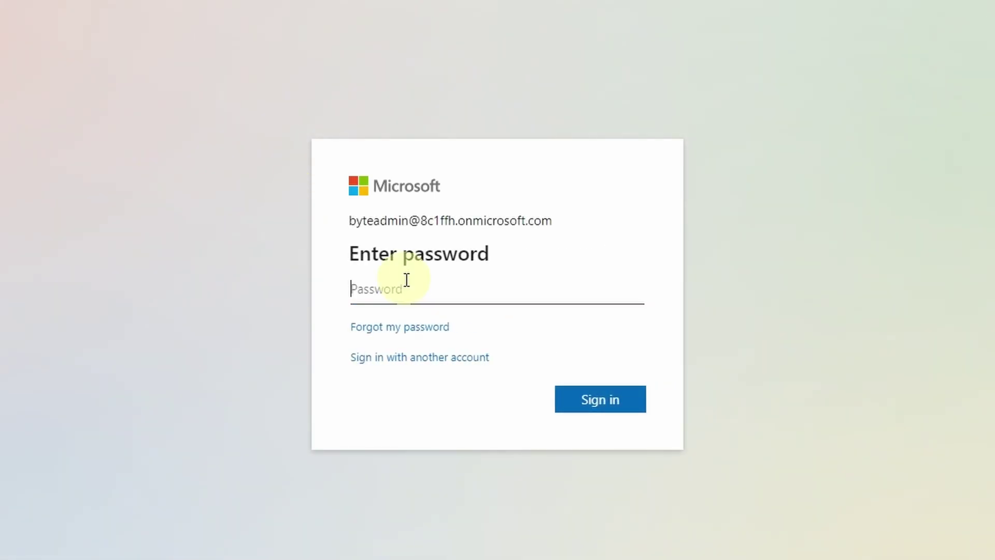
{"action": "type", "text": "•••"}
{"action": "type", "text": "••••"}
{"action": "type", "text": "•••"}
{"action": "type", "text": "•••"}
{"action": "type", "text": "••"}
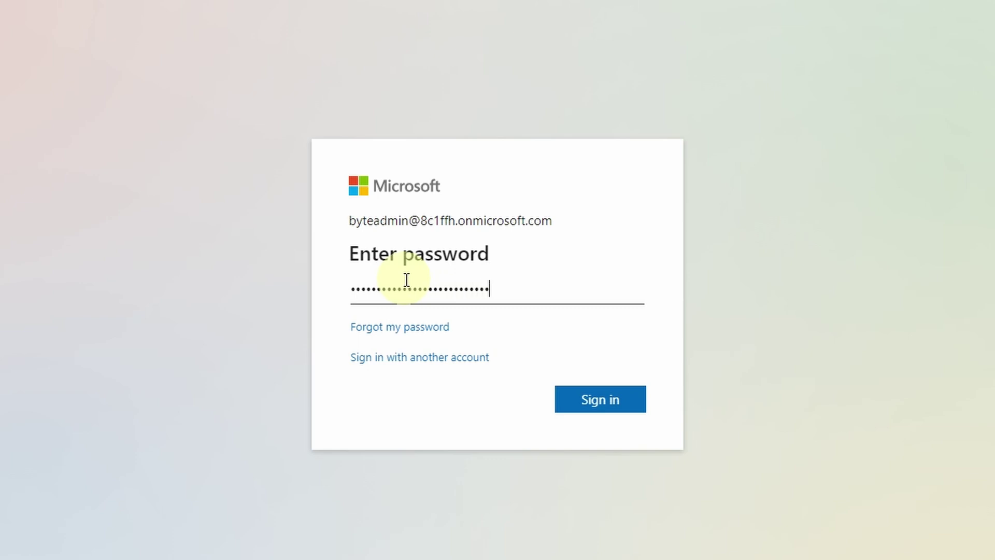
{"action": "type", "text": "••"}
{"action": "key", "text": "Return"}
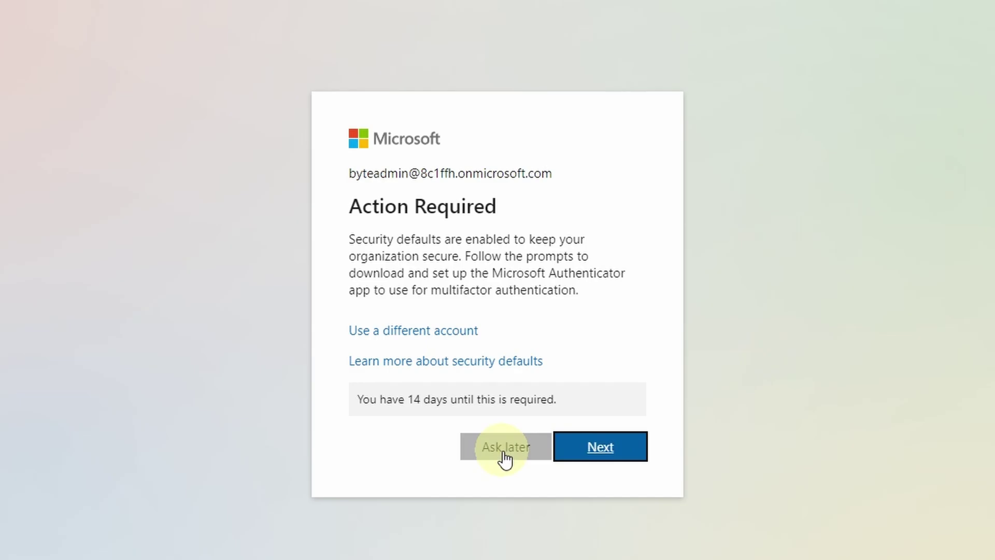
{"action": "left_click", "coordinate": [504, 453]}
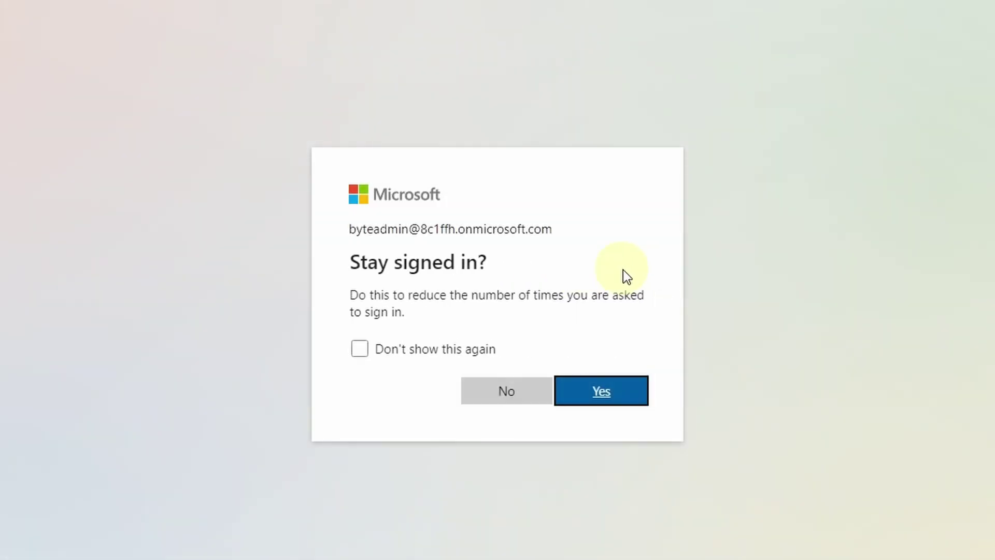
{"action": "left_click", "coordinate": [608, 393]}
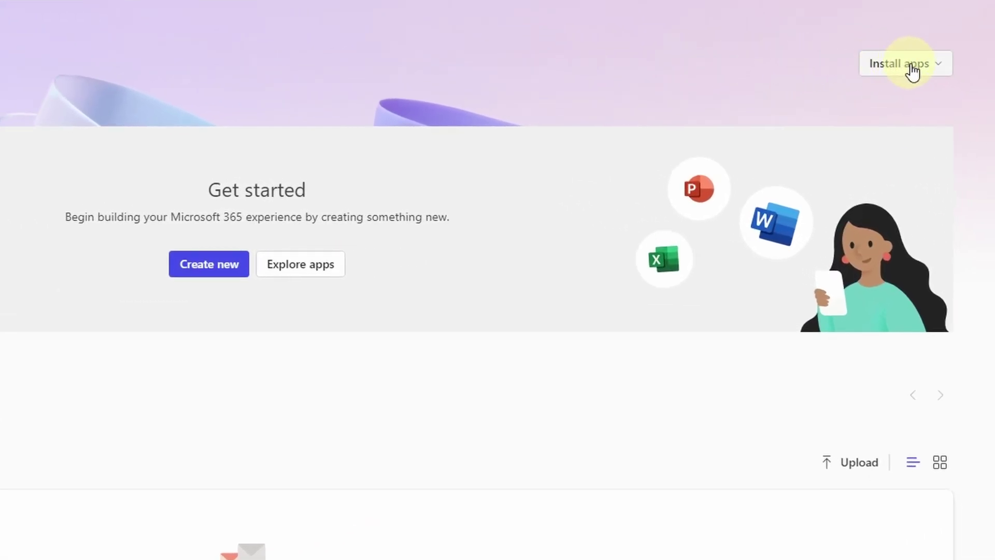
Choose Microsoft 365 apps under Install apps to download the desktop installer.
{"action": "left_click", "coordinate": [910, 68]}
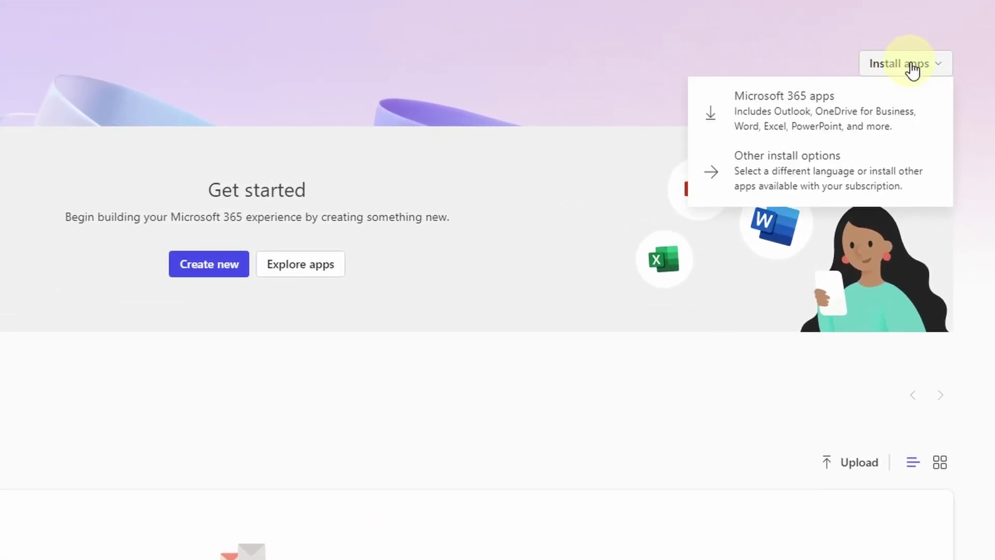
{"action": "left_click", "coordinate": [780, 122]}
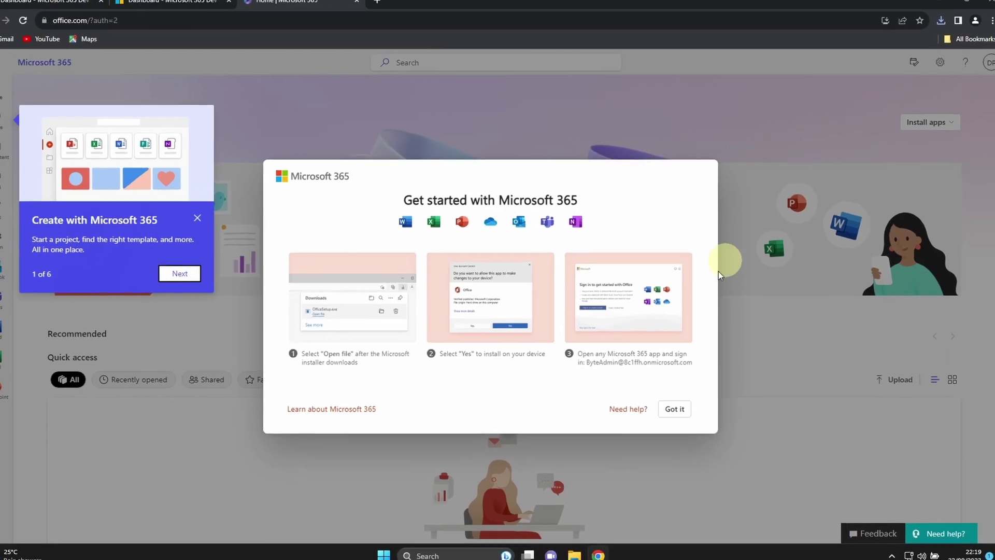
Run OfficeSetup from the Downloads folder and allow it through User Account Control.
{"action": "left_click", "coordinate": [579, 547]}
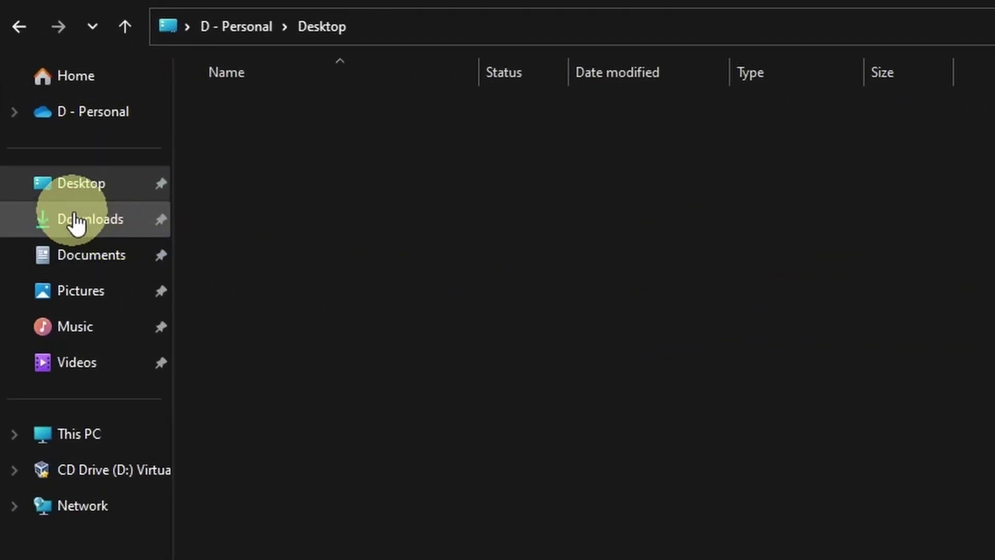
{"action": "left_click", "coordinate": [76, 220]}
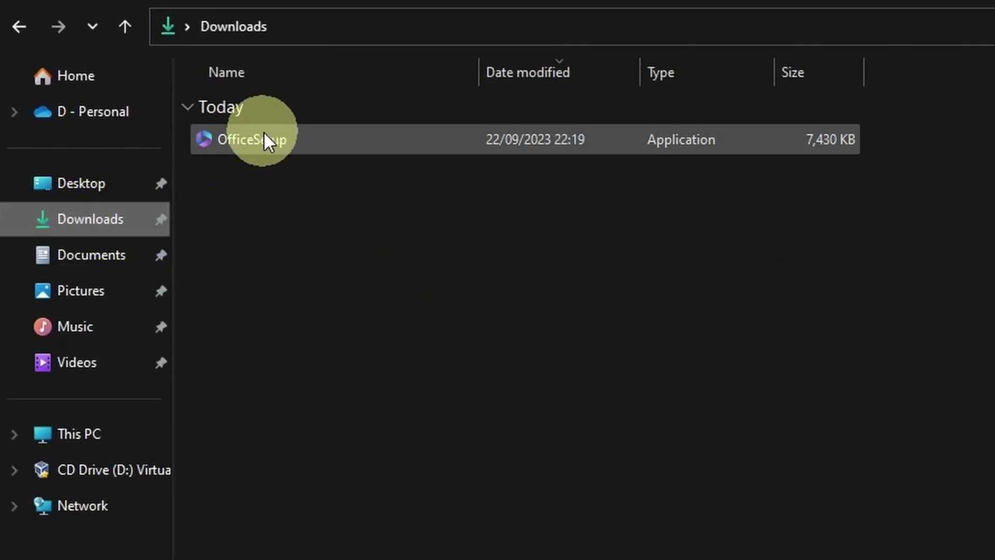
{"action": "double_click", "coordinate": [271, 142]}
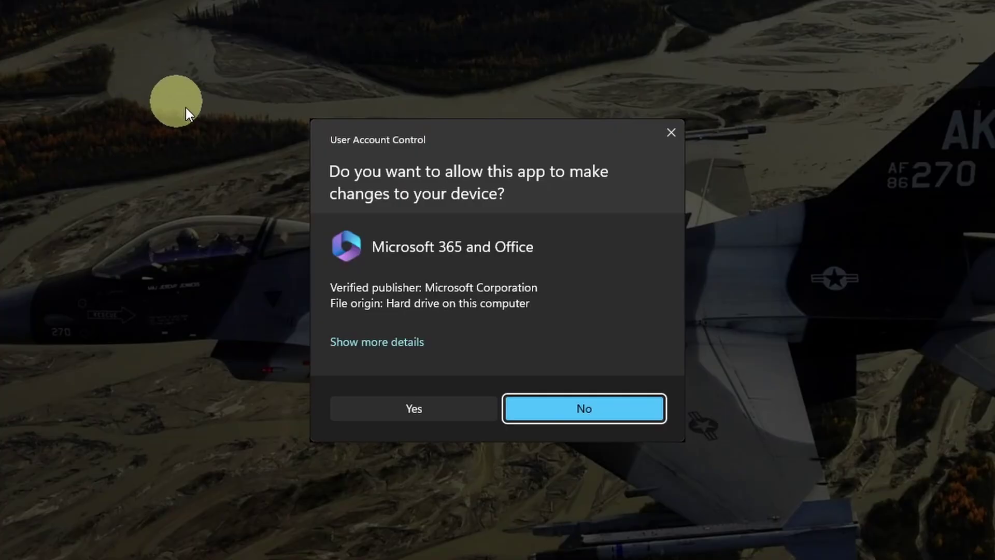
{"action": "left_click", "coordinate": [413, 405]}
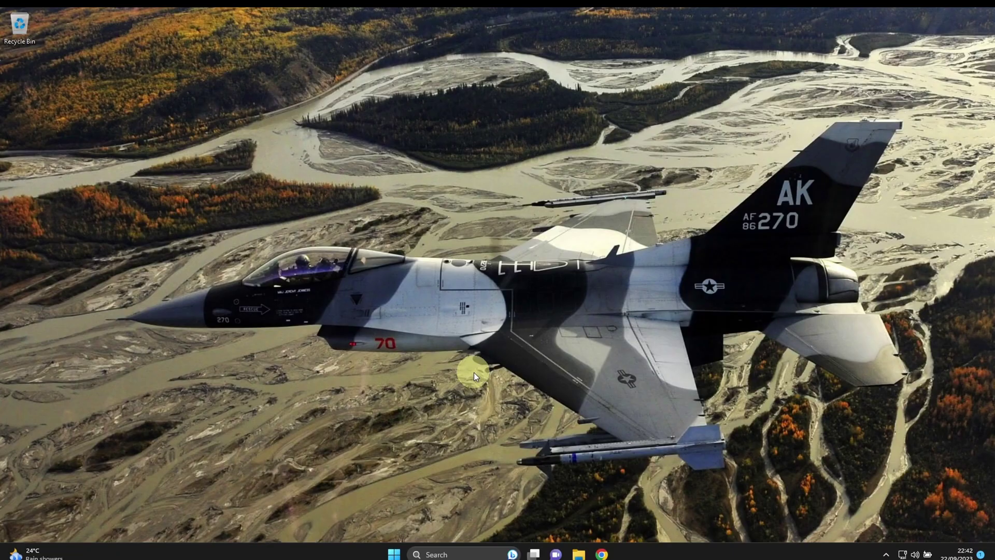
Search the Start menu for Word and launch it from the results.
{"action": "key", "text": "super"}
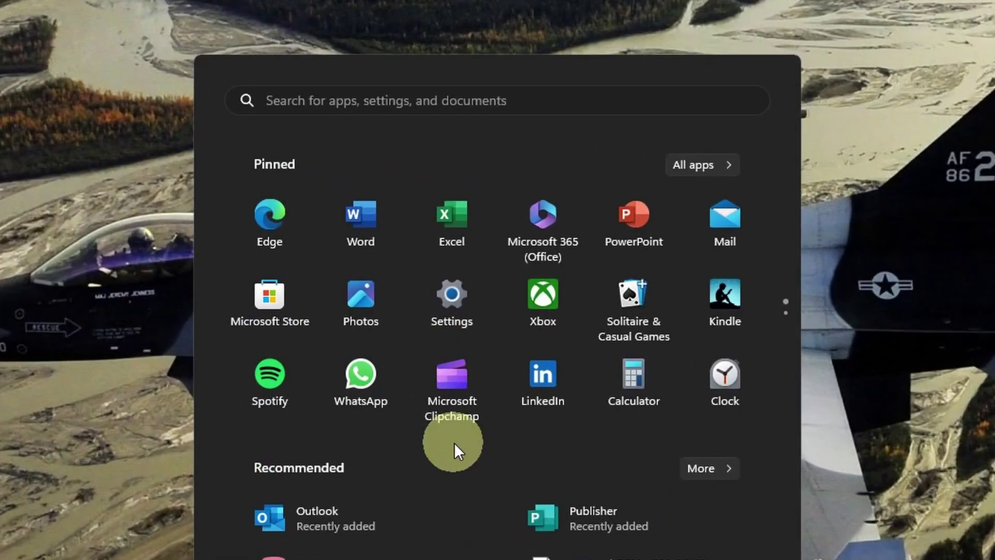
{"action": "type", "text": "word"}
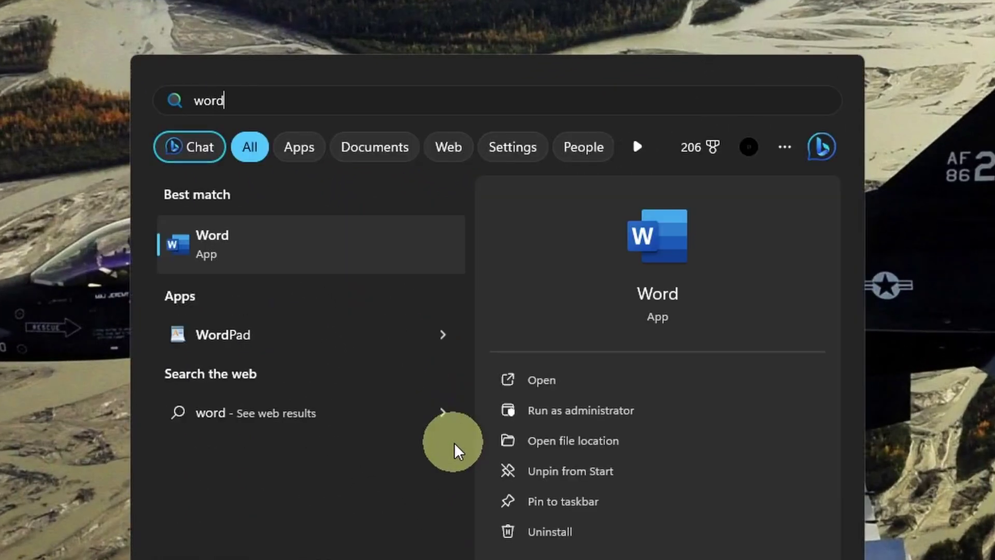
{"action": "left_click", "coordinate": [256, 243]}
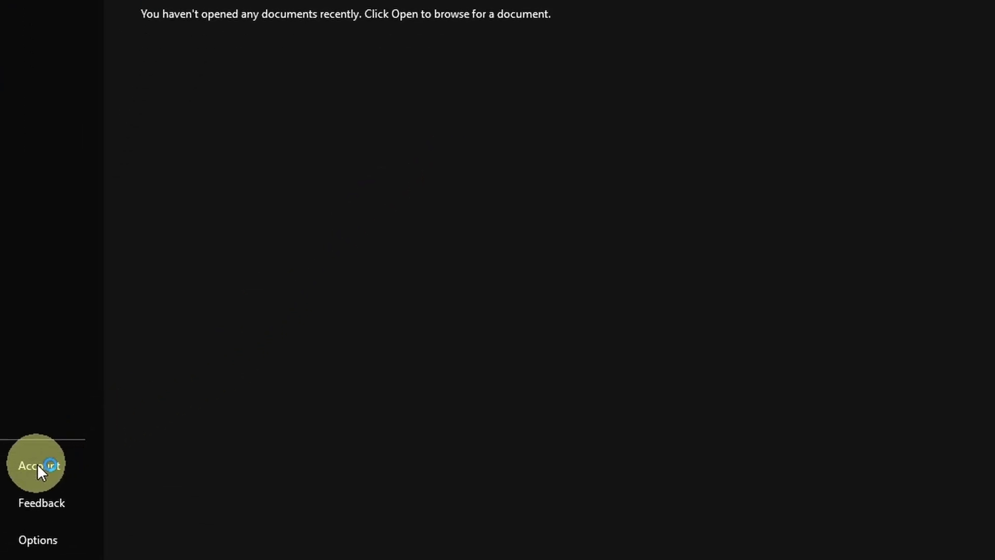
Start Office sign-in from Word's Account page, then bring Chrome to the front.
{"action": "left_click", "coordinate": [37, 464]}
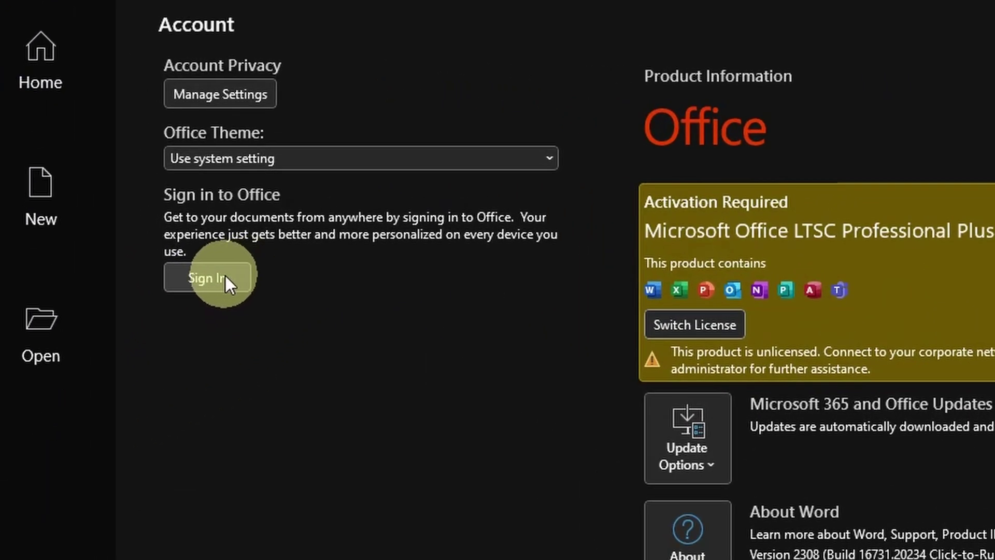
{"action": "left_click", "coordinate": [226, 276]}
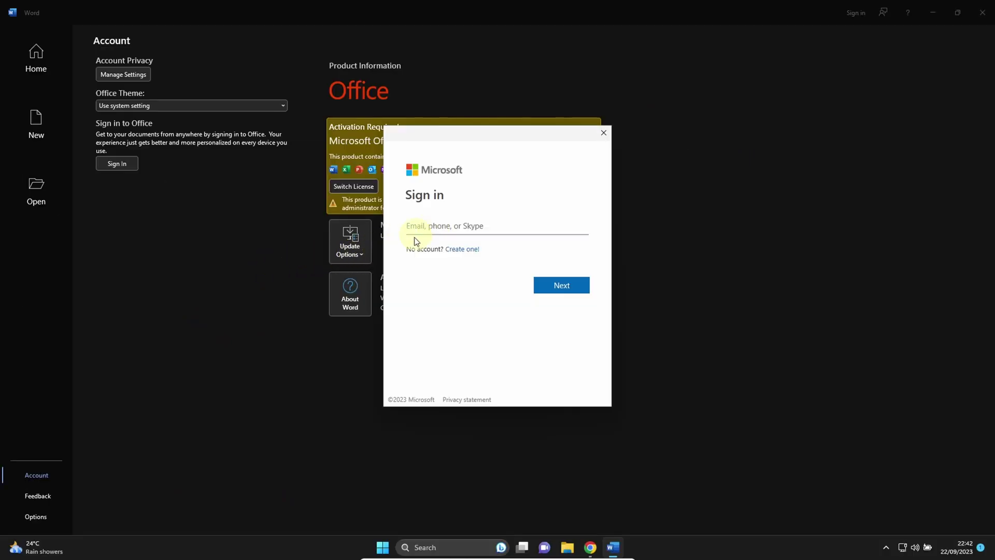
{"action": "left_click", "coordinate": [590, 546]}
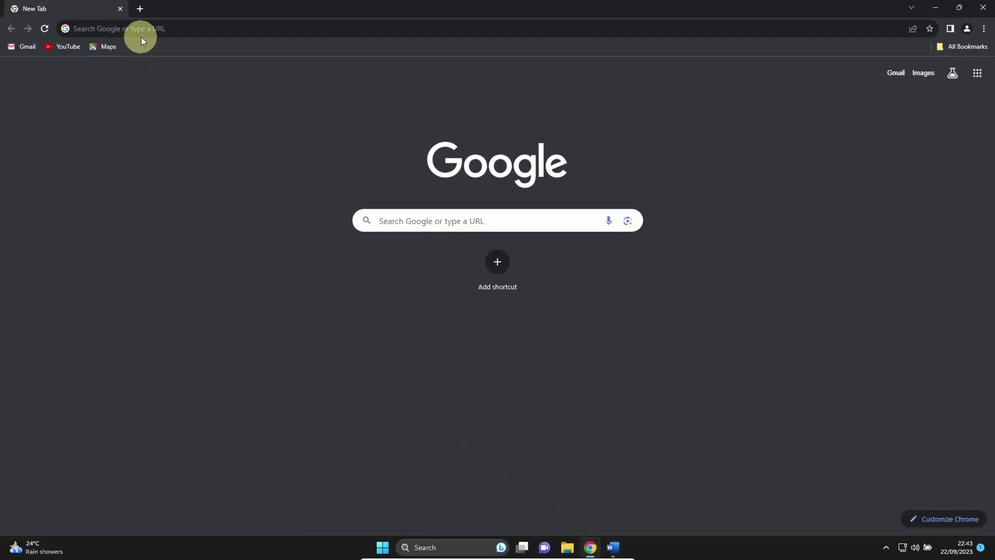
Search 'microsoft developer program' and go to the Dev Center result.
{"action": "left_click", "coordinate": [140, 31]}
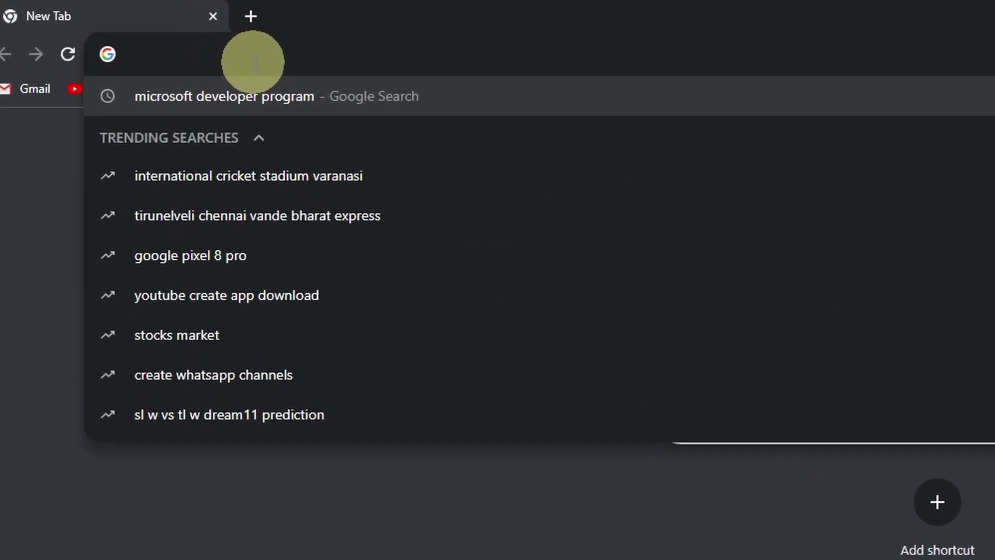
{"action": "type", "text": "microso"}
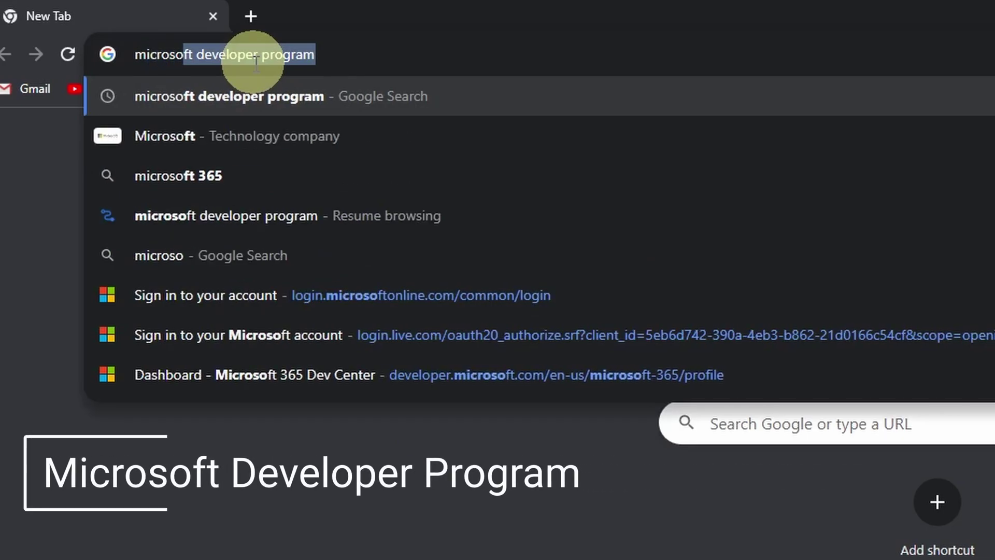
{"action": "type", "text": "ft develo"}
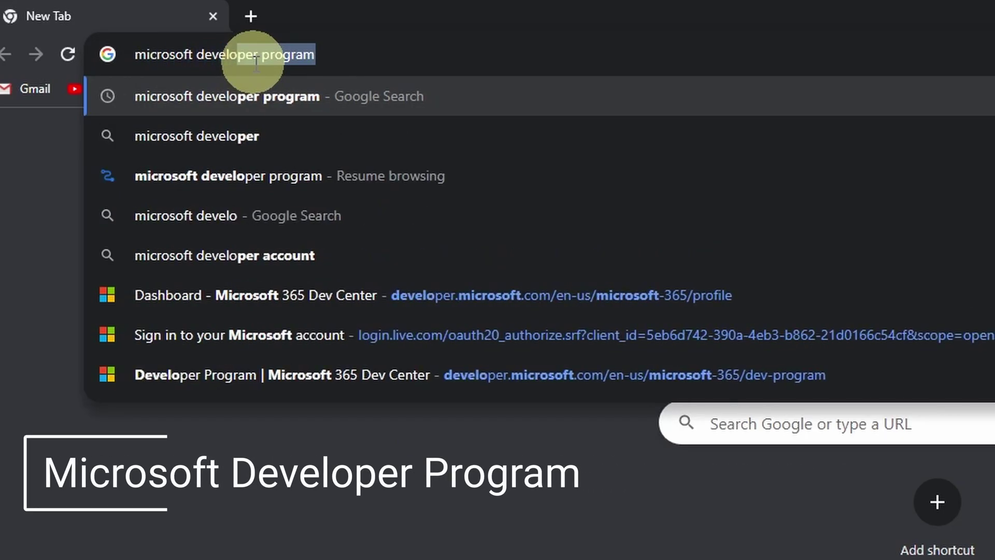
{"action": "type", "text": "per progra"}
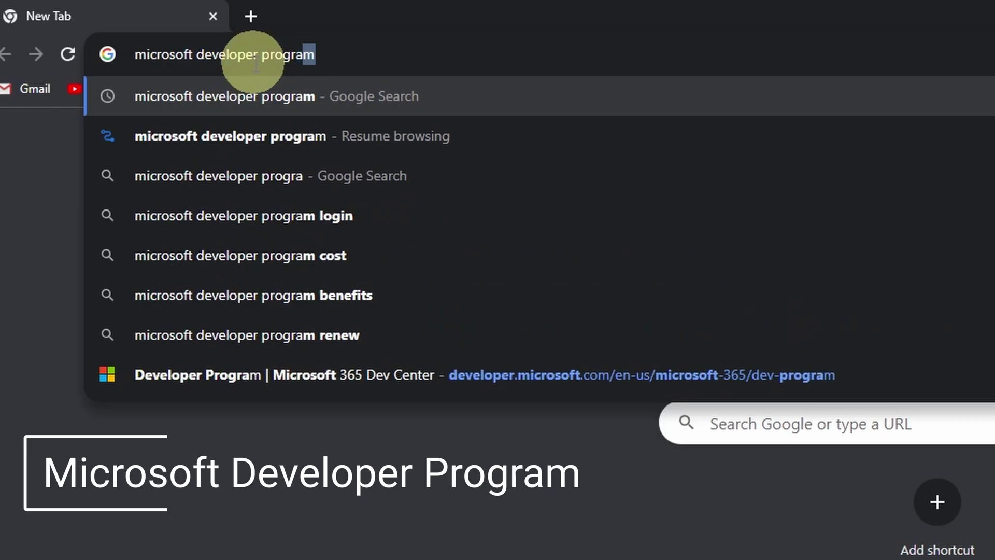
{"action": "type", "text": "m"}
{"action": "key", "text": "Return"}
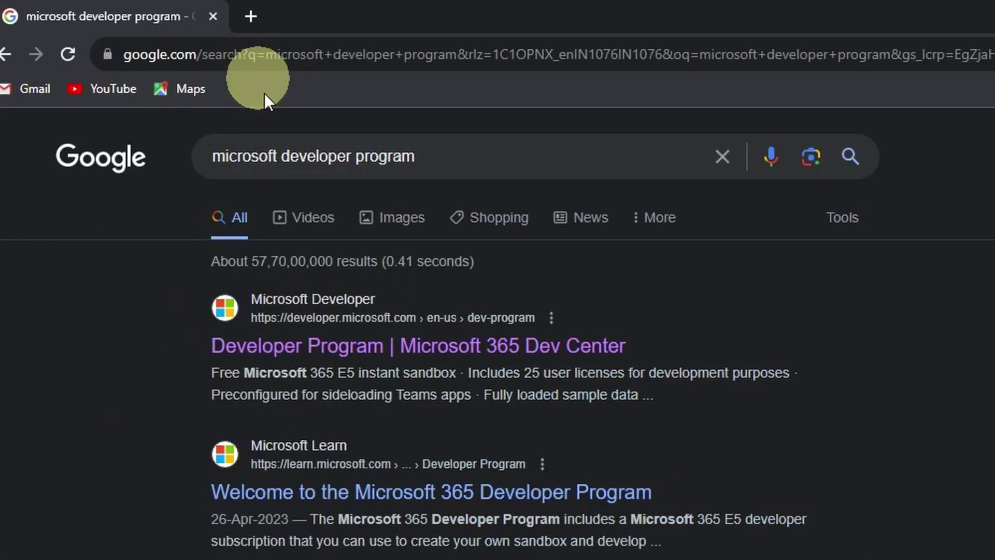
{"action": "left_click", "coordinate": [410, 341]}
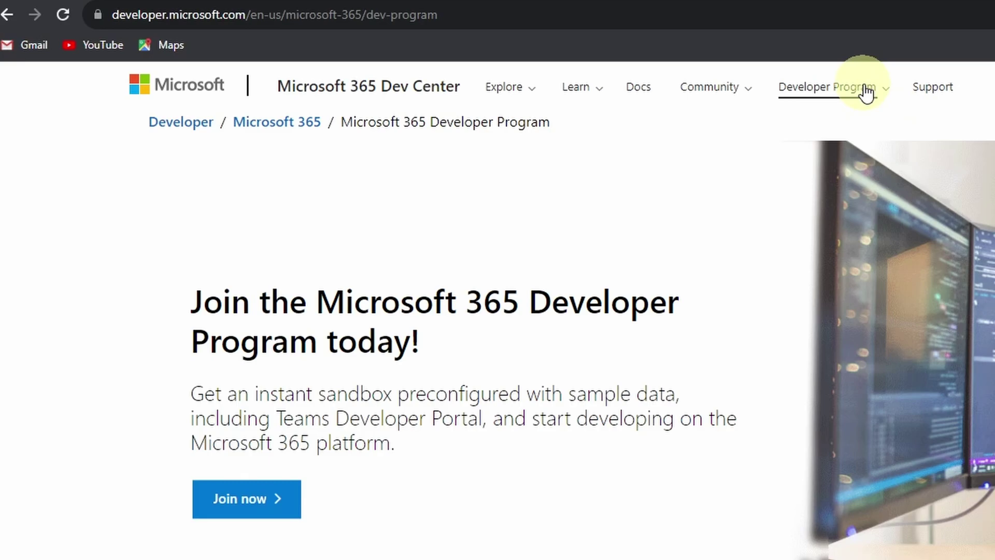
Reach My Dashboard via Developer Program and select the Administrator email address.
{"action": "left_click", "coordinate": [865, 91]}
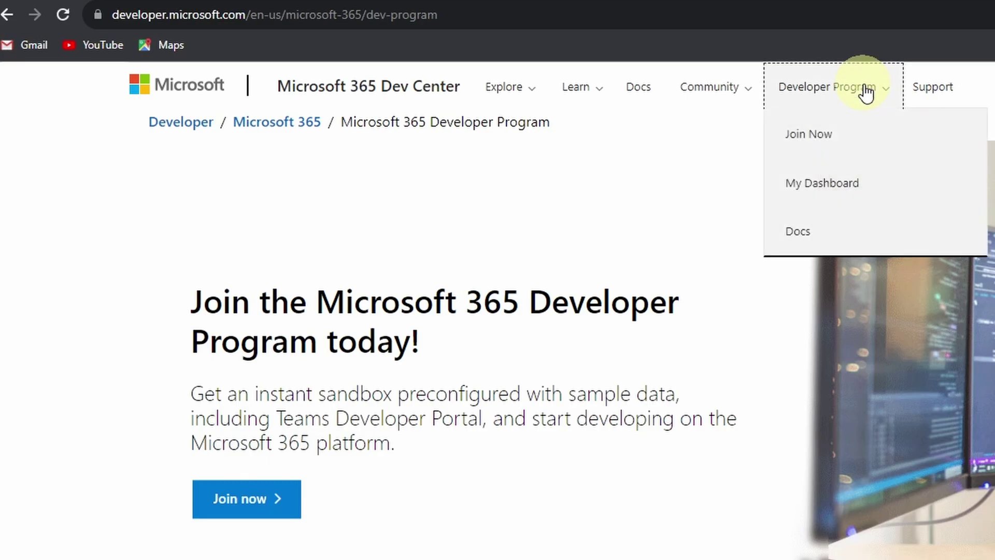
{"action": "left_click", "coordinate": [839, 191]}
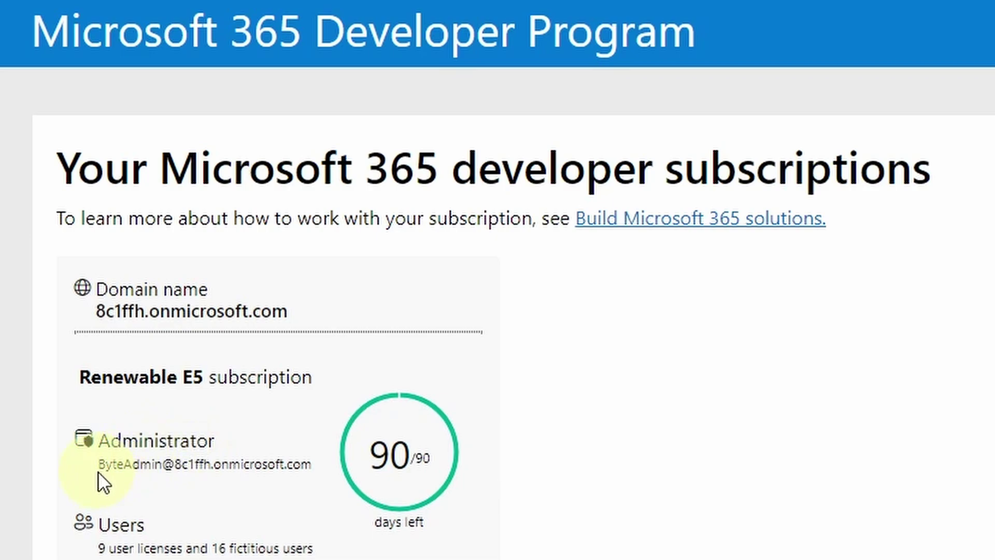
{"action": "left_click_drag", "start_coordinate": [99, 465], "coordinate": [317, 462]}
{"action": "key", "text": "ctrl+c"}
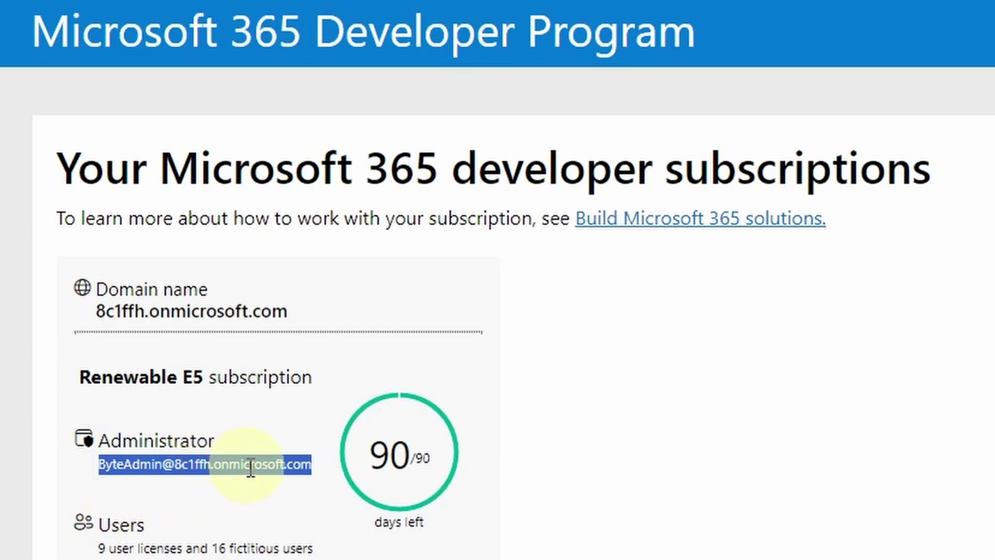
Back in Word's sign-in dialog, paste the admin email and continue to the password step.
{"action": "key", "text": "alt+Tab"}
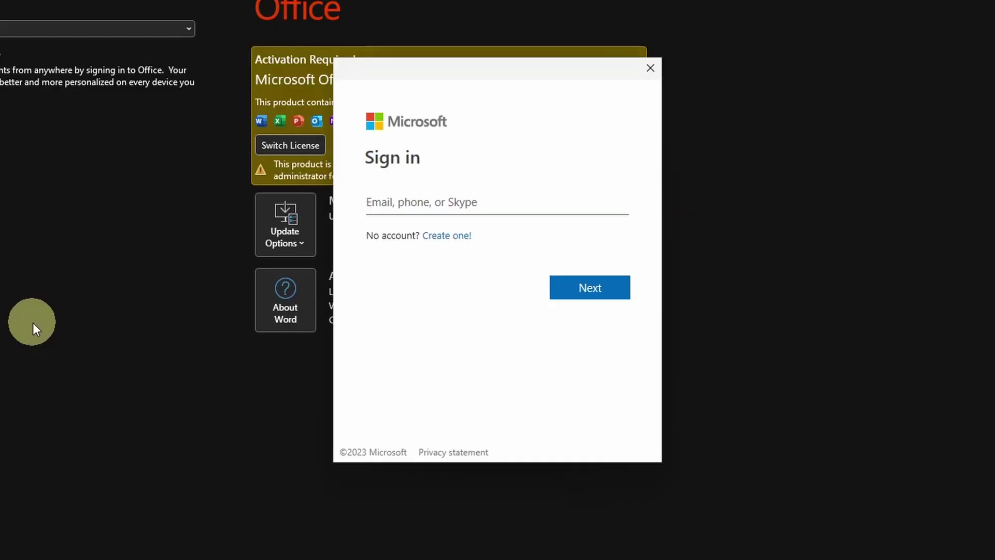
{"action": "left_click", "coordinate": [441, 203]}
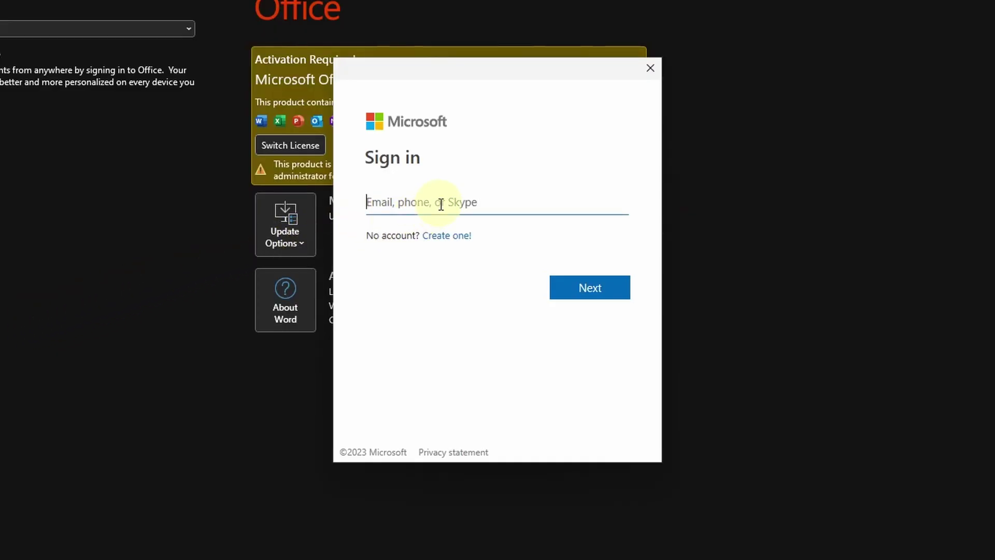
{"action": "key", "text": "ctrl+v"}
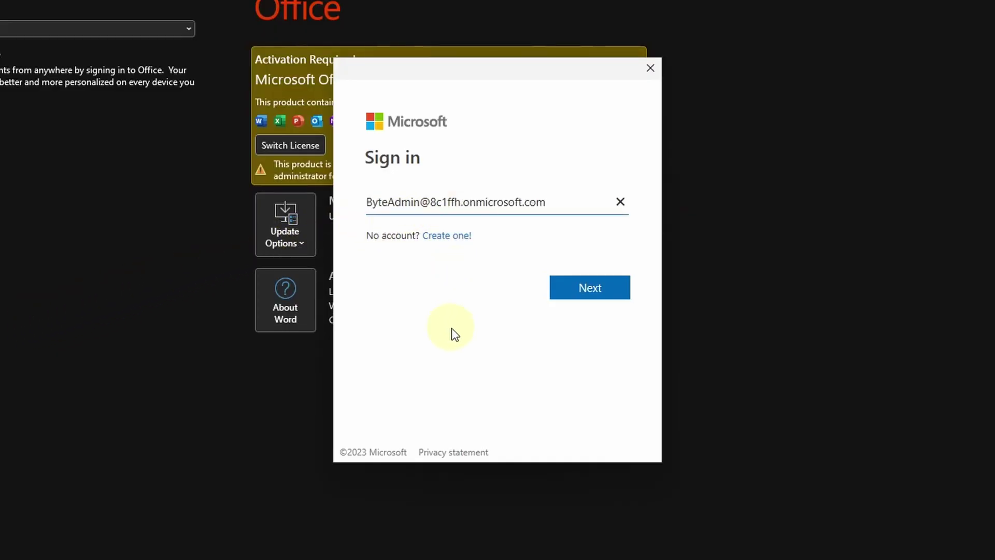
{"action": "left_click", "coordinate": [590, 287]}
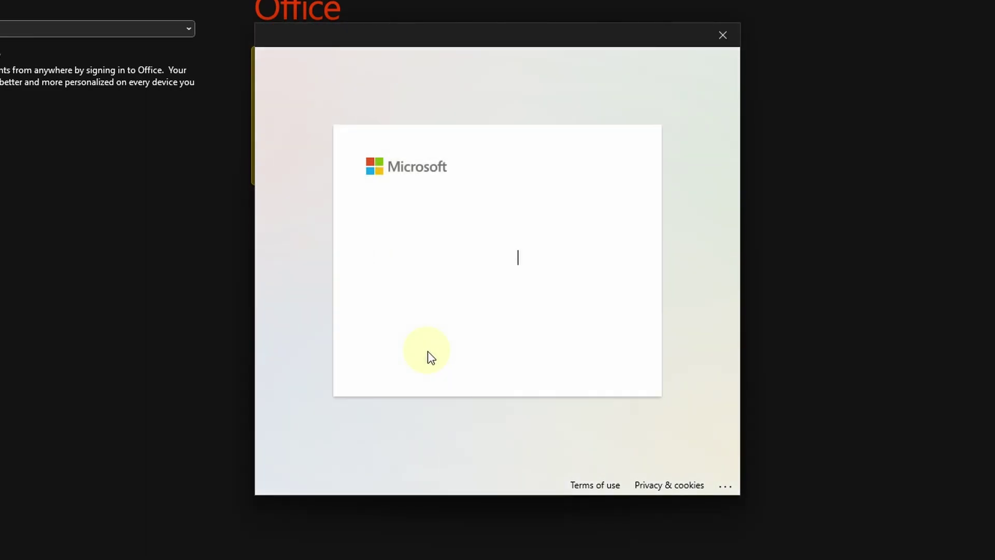
Enter the password to sign in and choose Ask later for authenticator setup.
{"action": "left_click", "coordinate": [429, 261]}
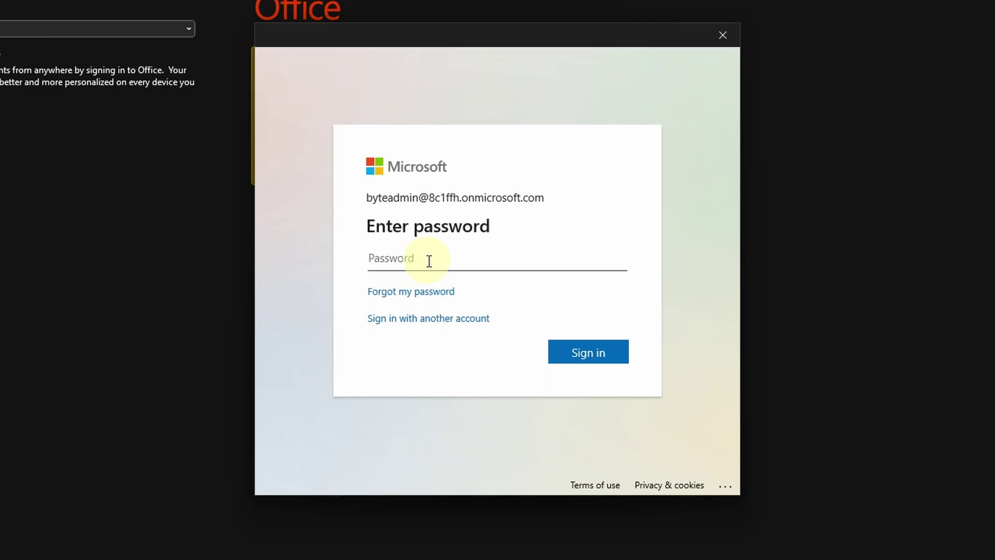
{"action": "type", "text": "•••"}
{"action": "type", "text": "••"}
{"action": "type", "text": "•••••"}
{"action": "key", "text": "Return"}
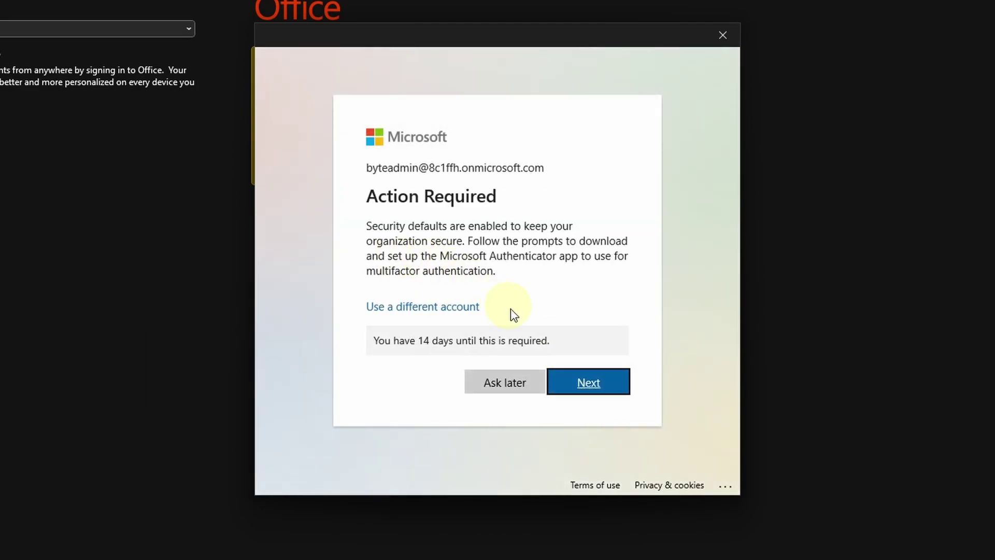
{"action": "left_click", "coordinate": [513, 387]}
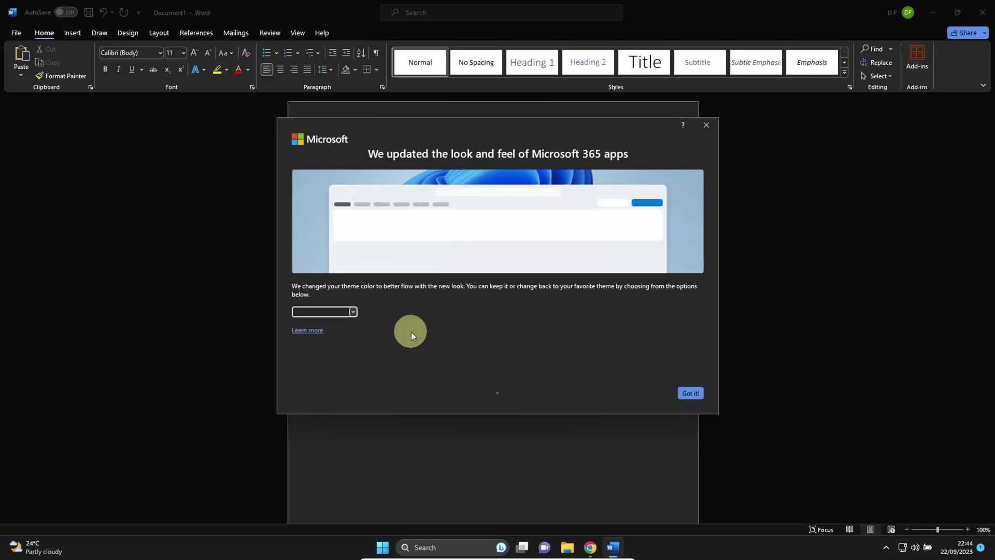
Acknowledge the 'We updated the look and feel' notice with Got it!
{"action": "left_click", "coordinate": [691, 394]}
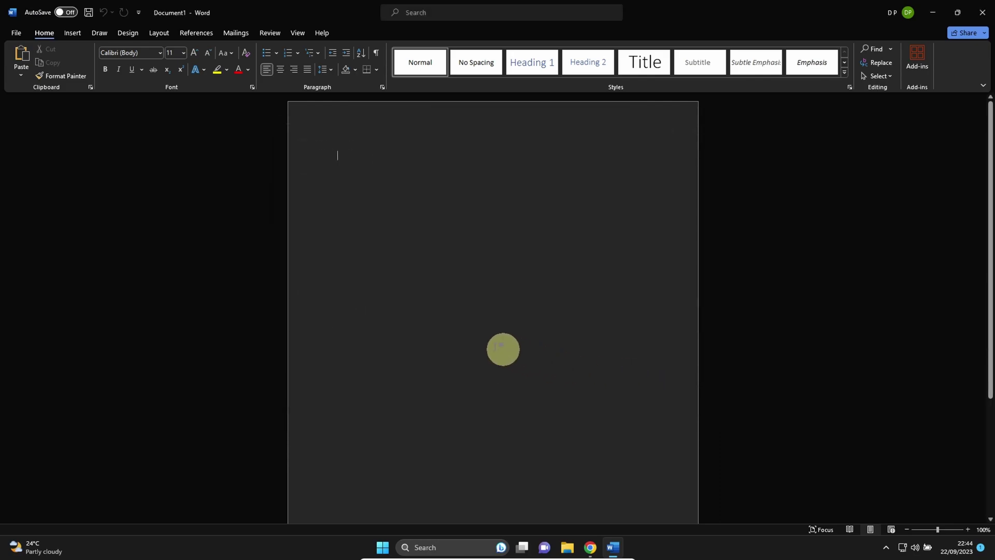